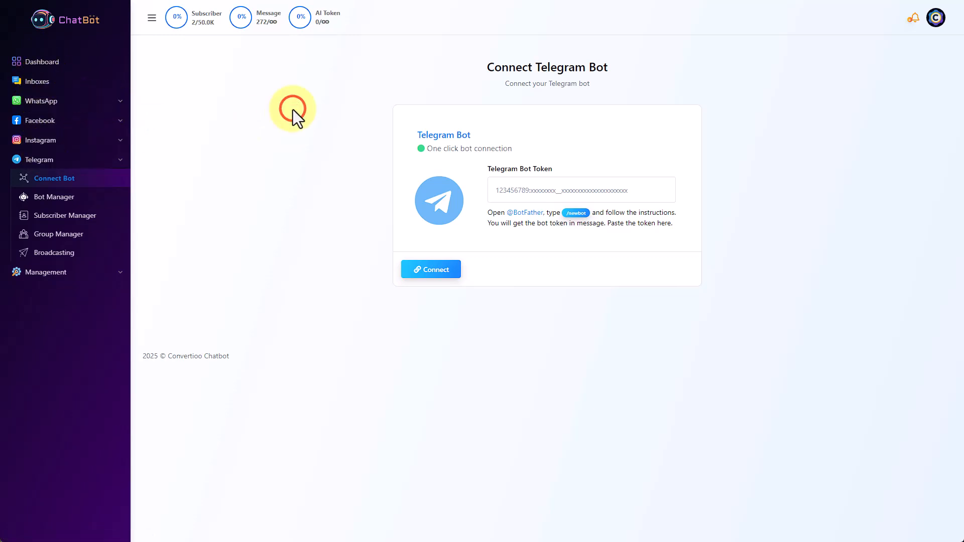
Step: Read the instructions for obtaining a bot token under the Telegram Bot Token field
key("ctrl+plus")
key("ctrl+plus")
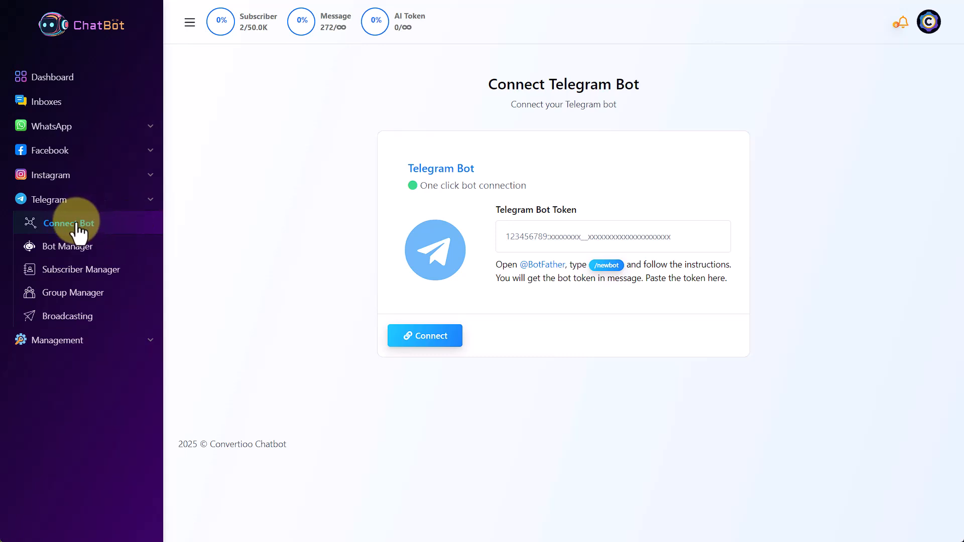
left_click(588, 280)
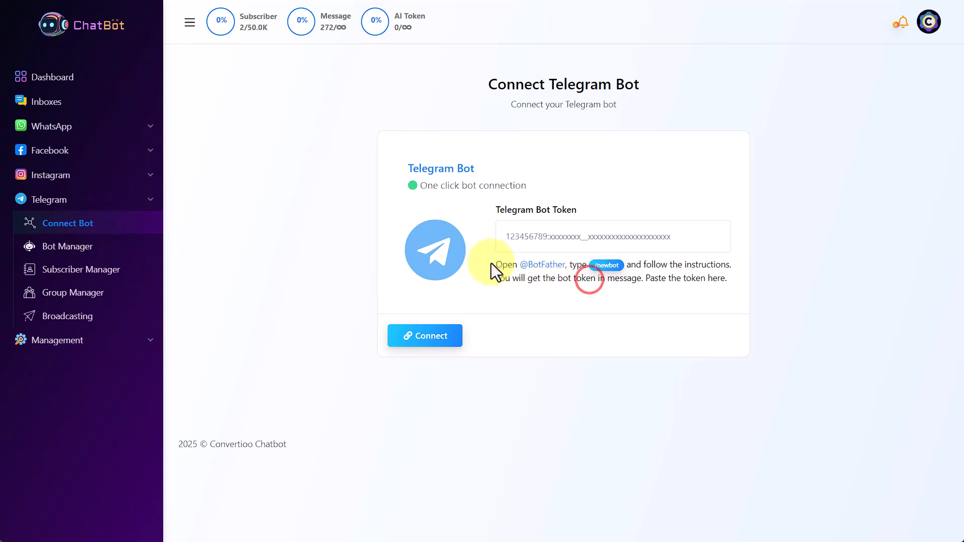
left_click_drag(495, 266, 722, 277)
left_click(685, 280)
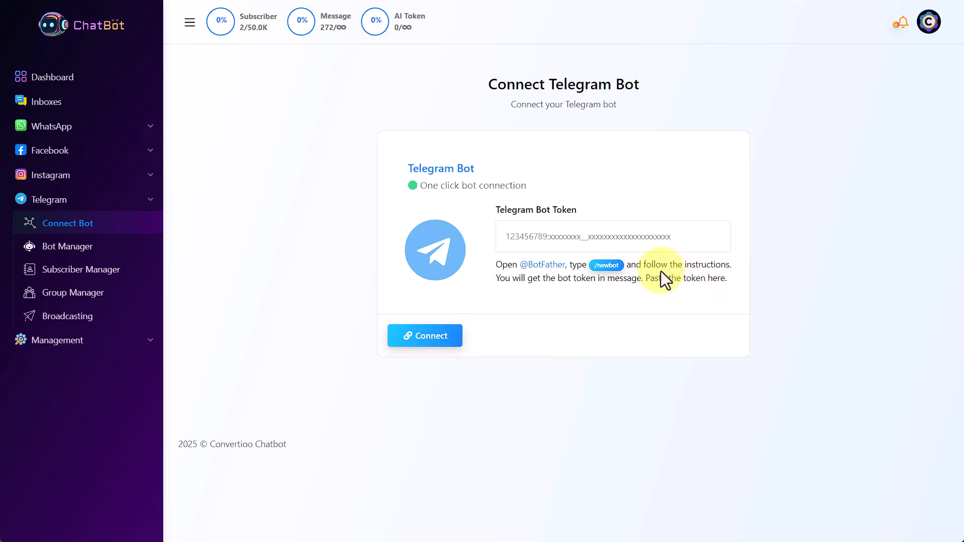
right_click(538, 275)
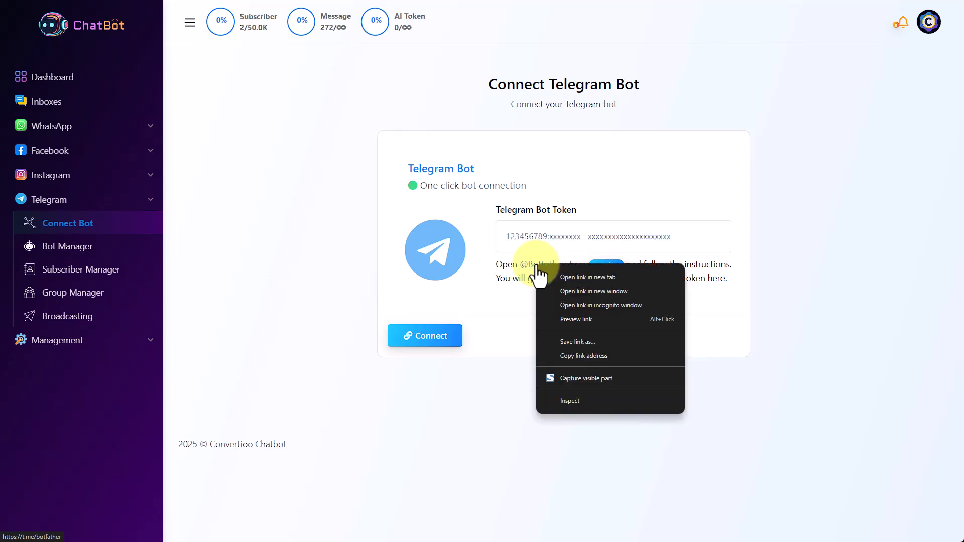
left_click(513, 276)
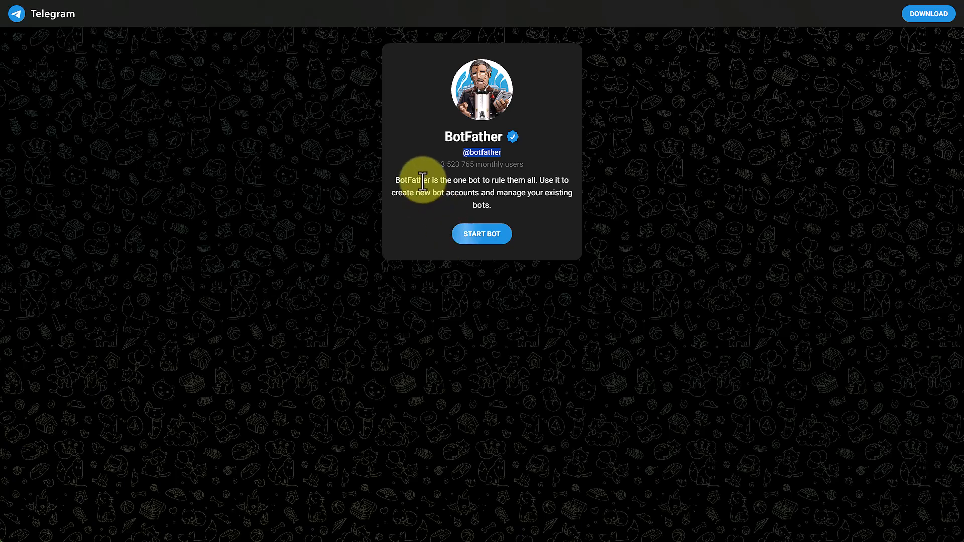
left_click(480, 156)
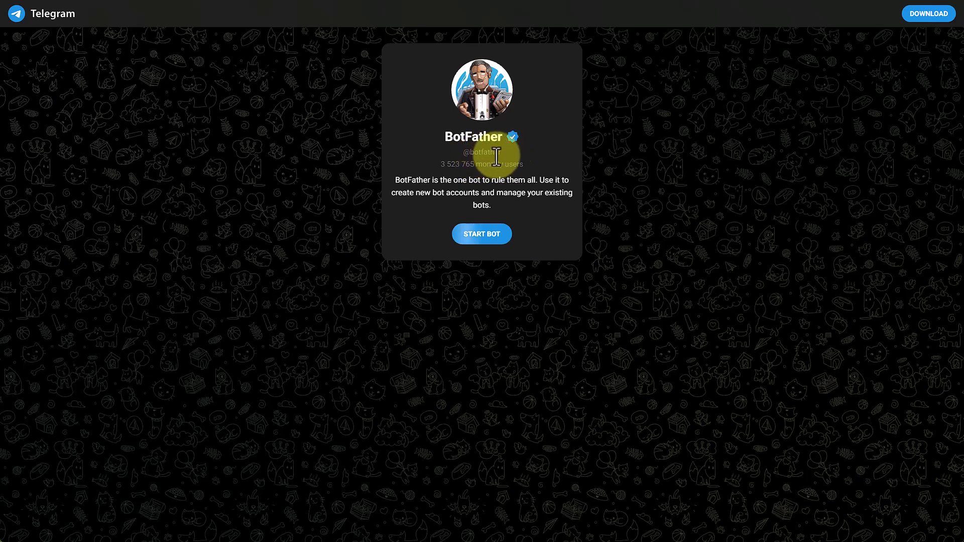
left_click(488, 241)
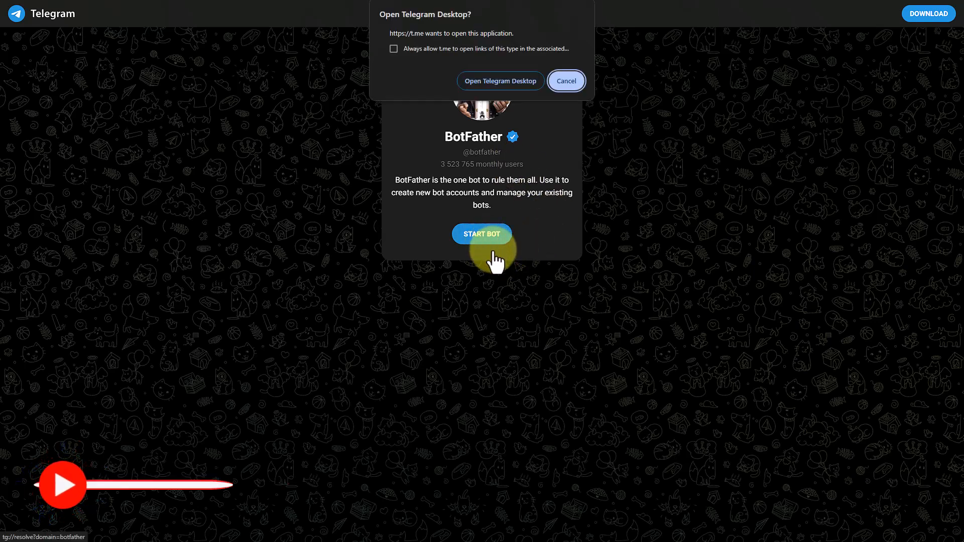
left_click(561, 80)
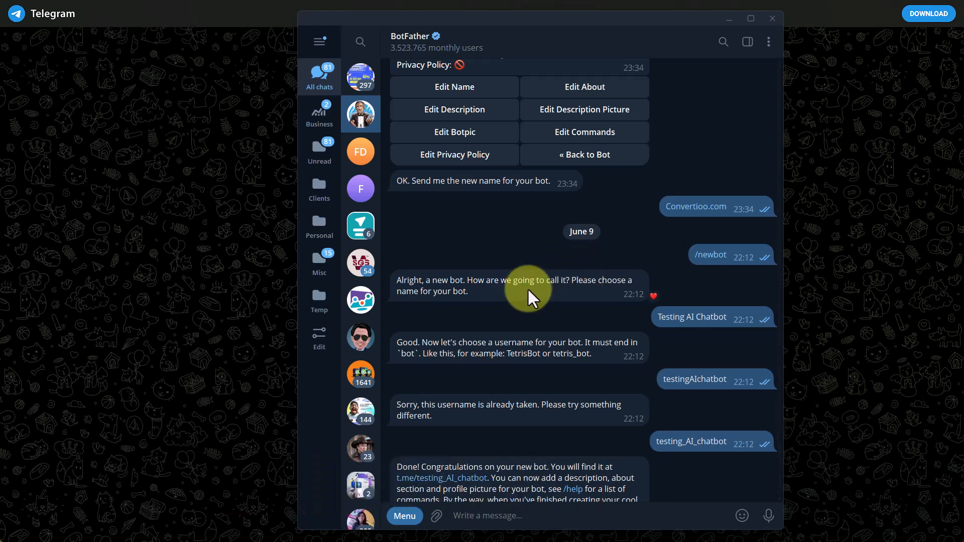
Step: Check BotFather's profile details and username, then return to its chat
left_click(446, 40)
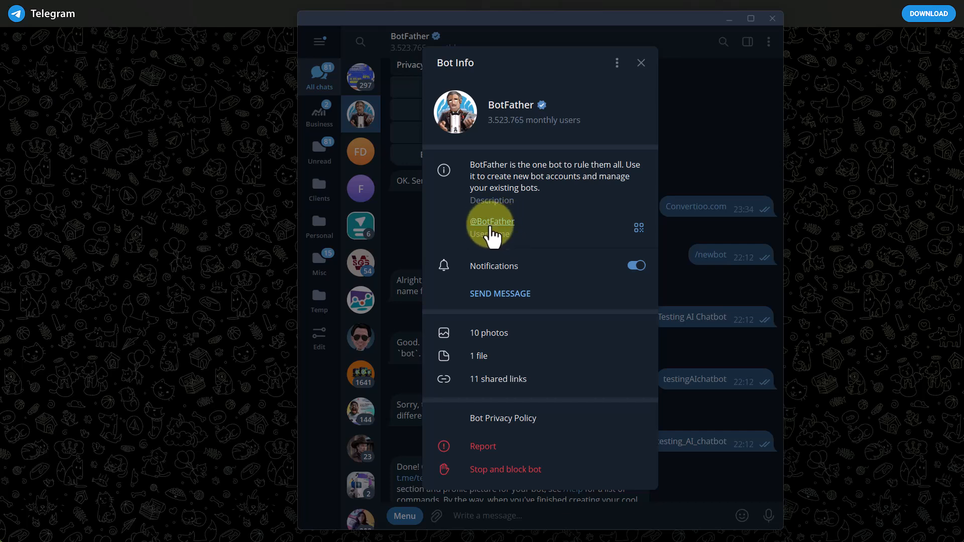
left_click(641, 64)
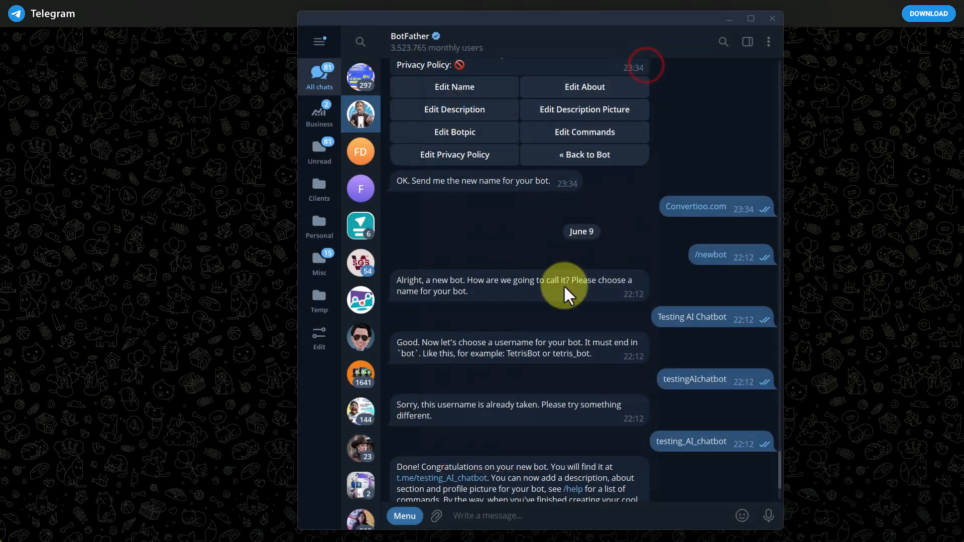
double_click(555, 295)
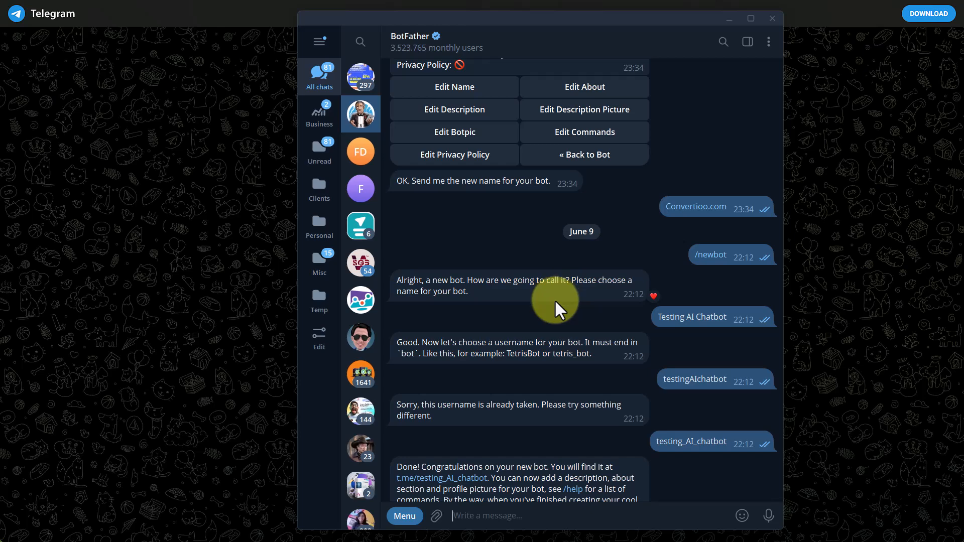
double_click(556, 300)
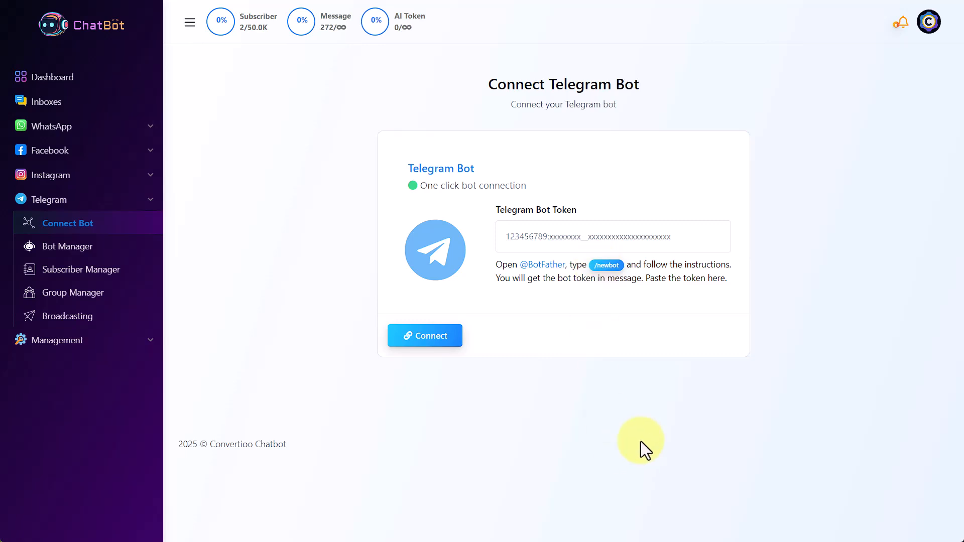
Step: Switch back to the BotFather chat in Telegram Desktop and look up the /newbot command among its bot commands
left_click(371, 541)
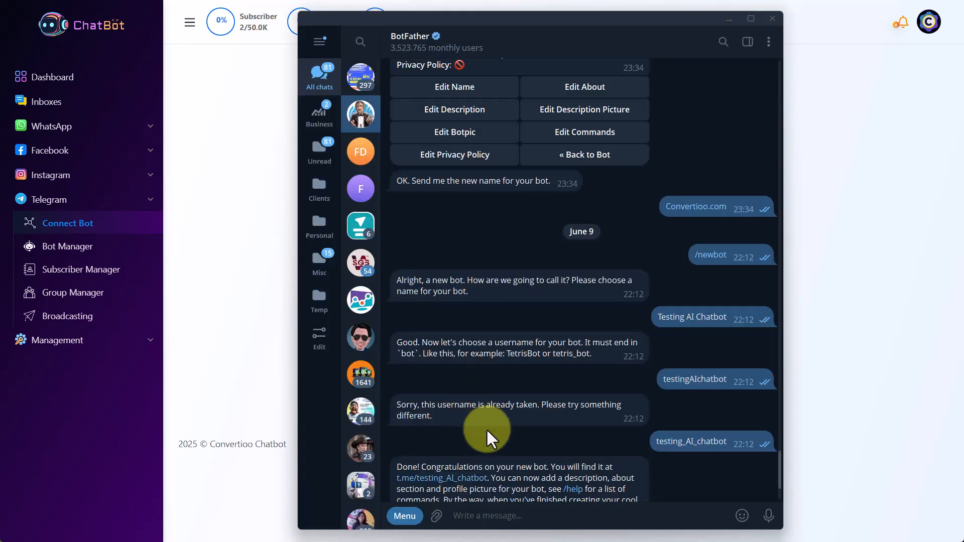
left_click(404, 517)
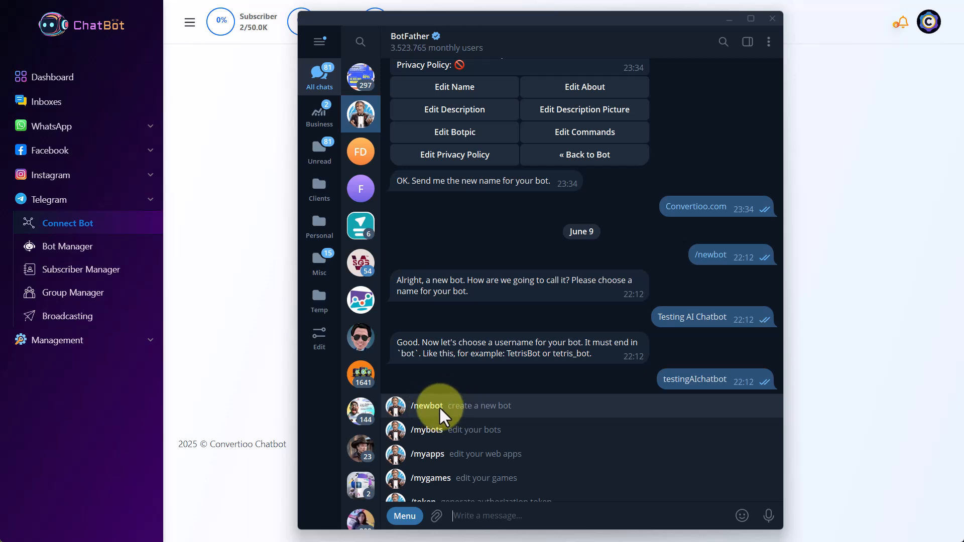
left_click(522, 285)
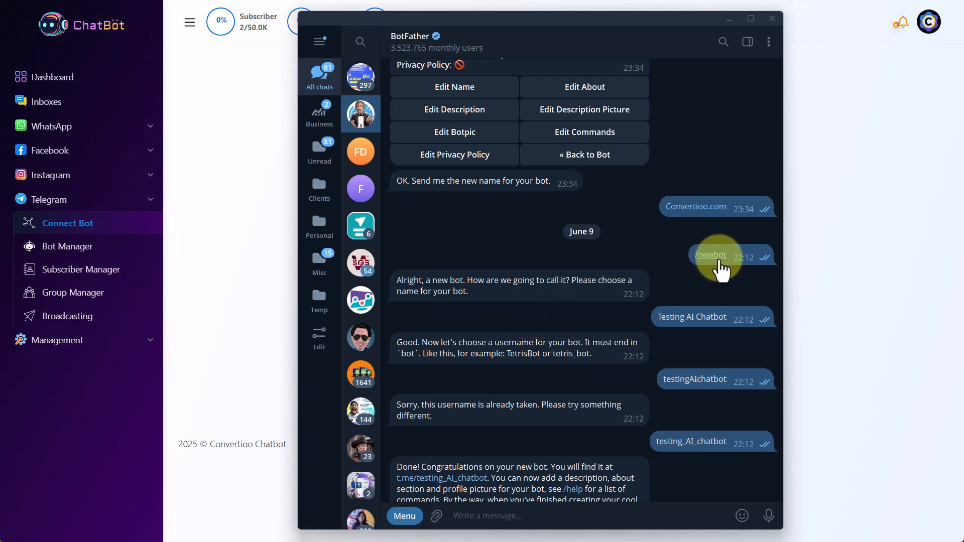
mouse_move(721, 261)
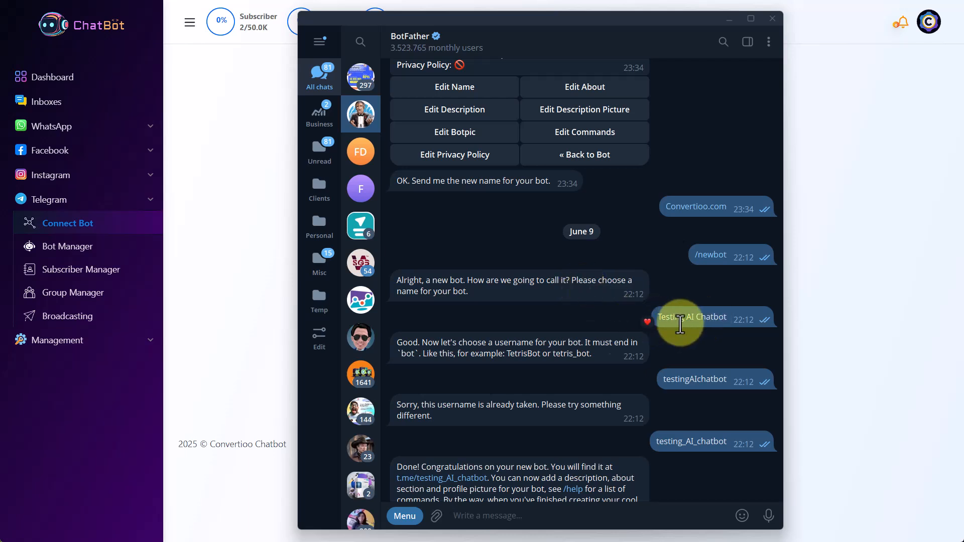
Step: Review the earlier /newbot conversation, examining the username rule, the username replies and BotFather's closing message
left_click_drag(398, 345, 416, 346)
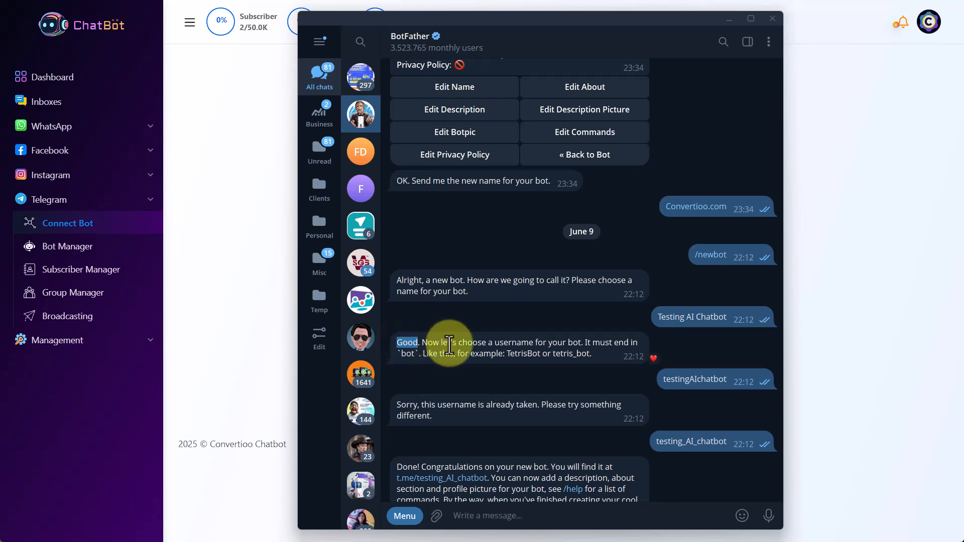
double_click(512, 342)
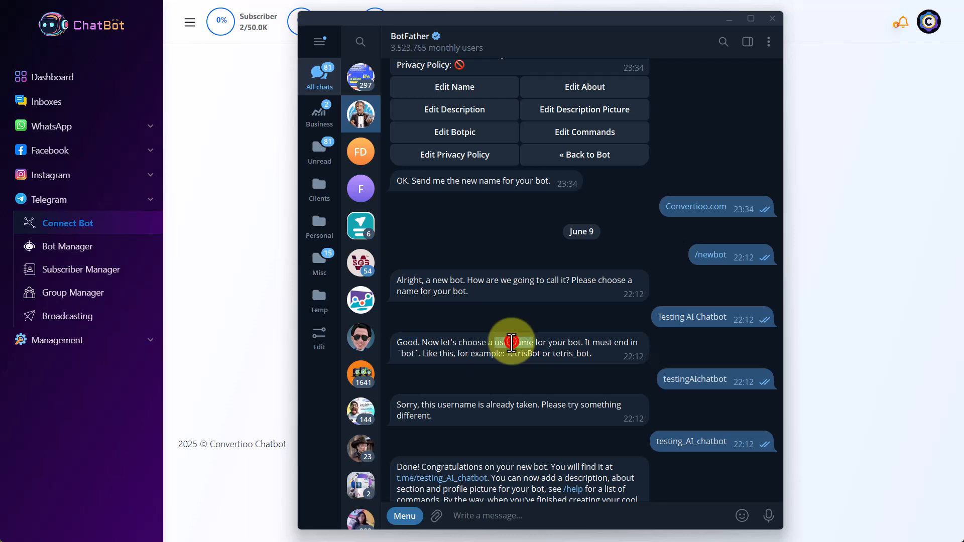
left_click(559, 341)
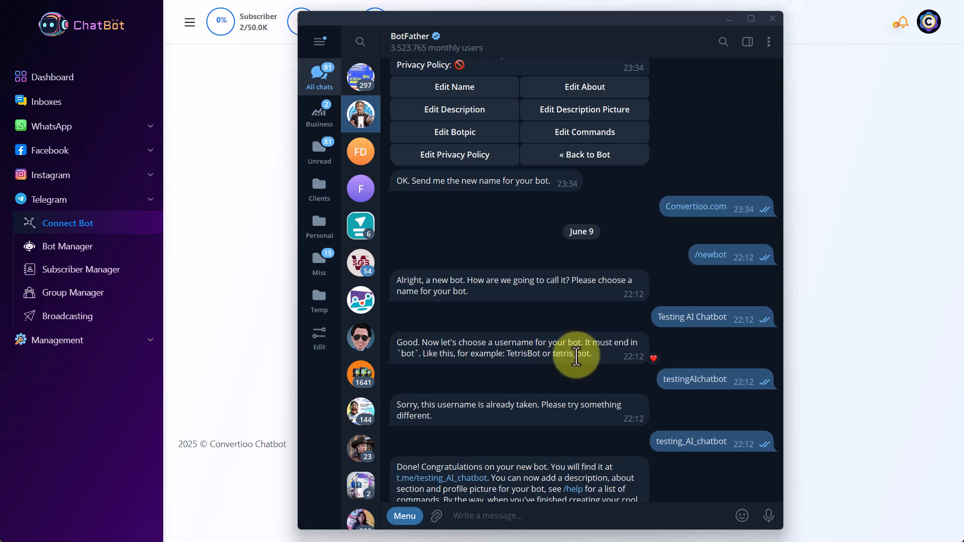
left_click_drag(578, 354, 591, 355)
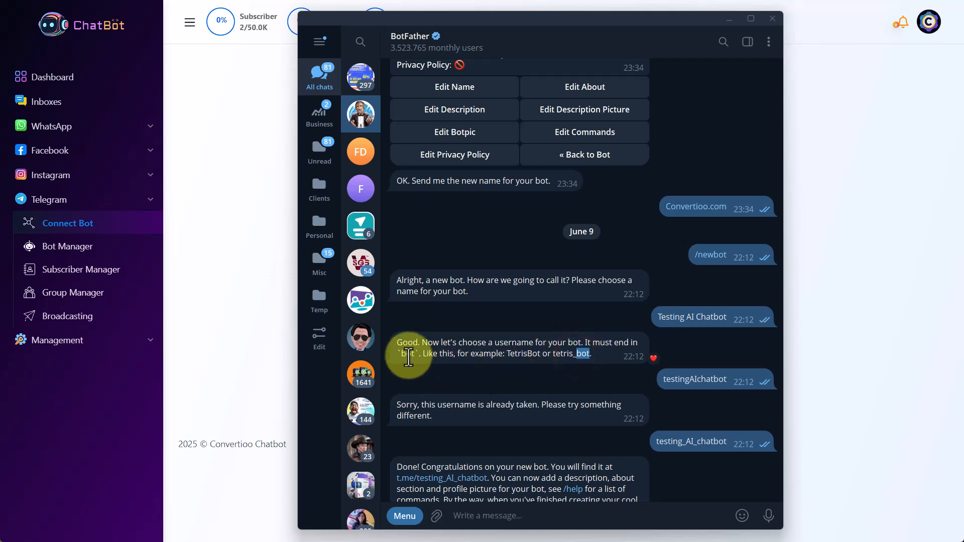
left_click(694, 380)
double_click(397, 411)
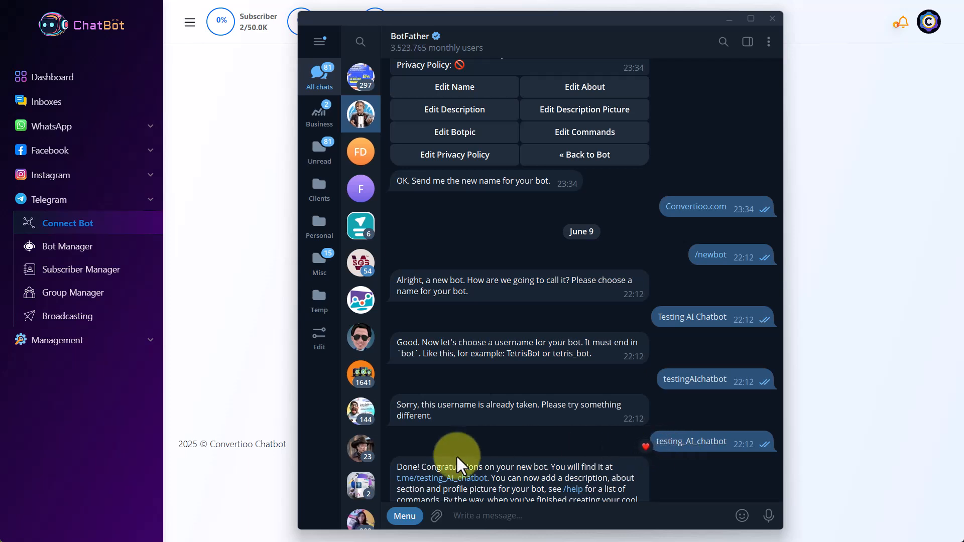
left_click_drag(397, 466, 546, 467)
left_click(552, 465)
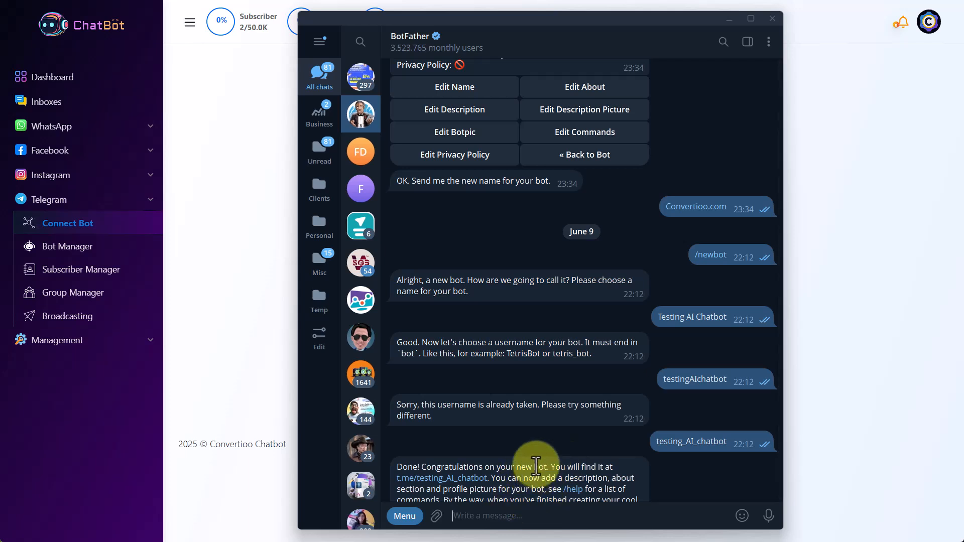
Step: Switch to the Connect Telegram Bot page in the browser and inspect the Telegram Bot Token field
left_click(263, 147)
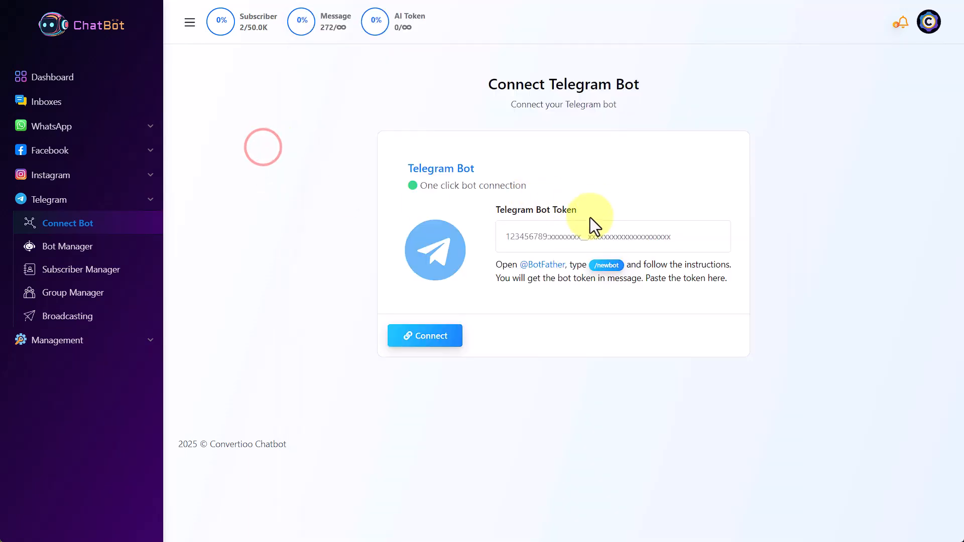
left_click(517, 236)
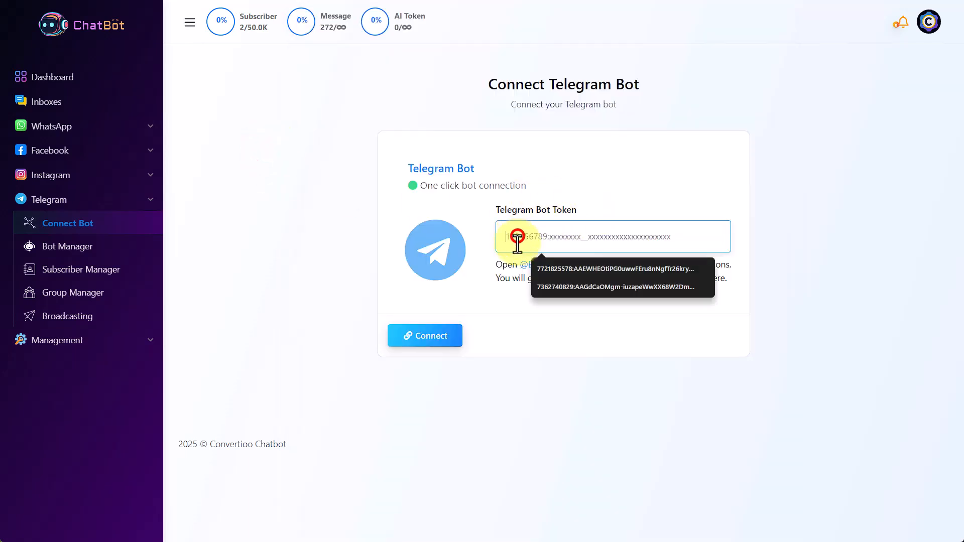
left_click(551, 188)
left_click(521, 238)
left_click(628, 196)
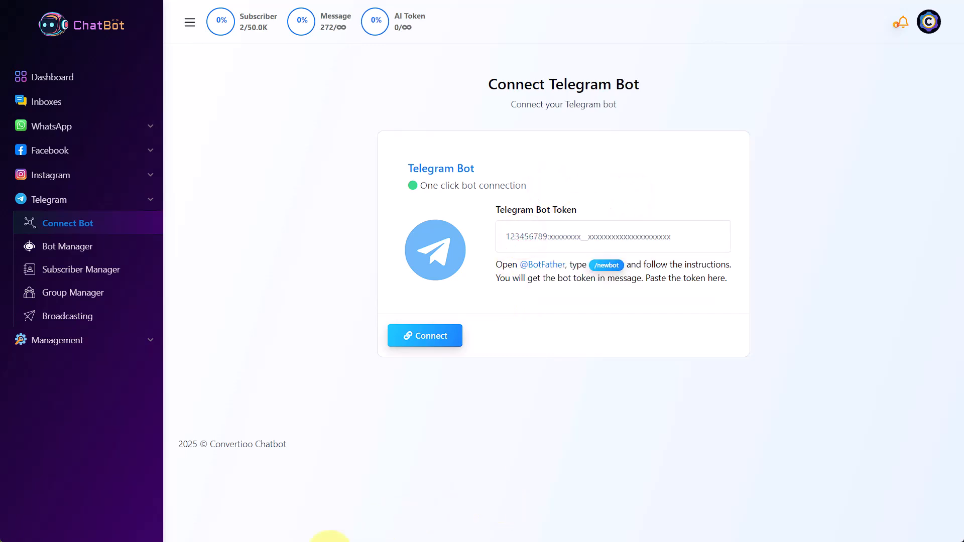
Step: Switch to Telegram Desktop, view the new bot's chat through its t.me/testing_AI_chatbot link, and go back to BotFather
key("alt+Tab")
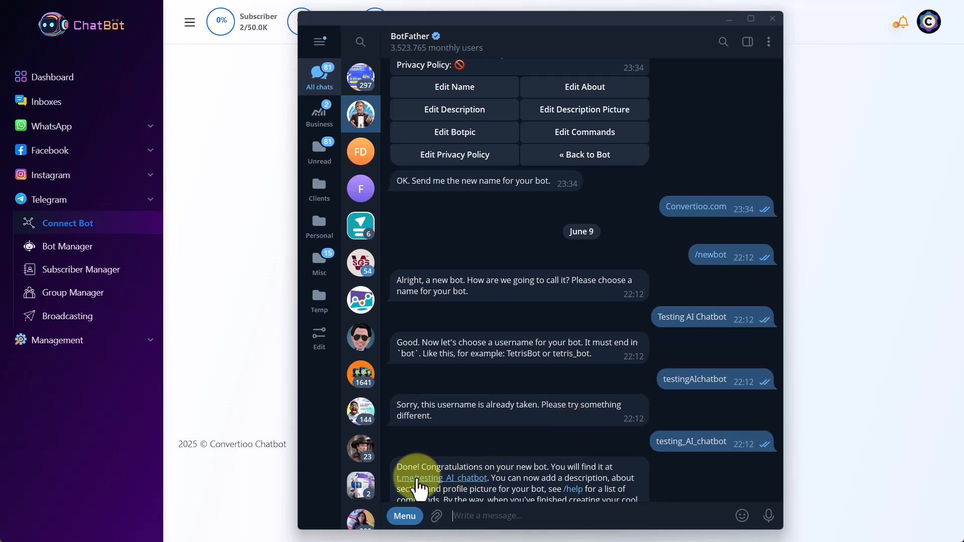
left_click(455, 479)
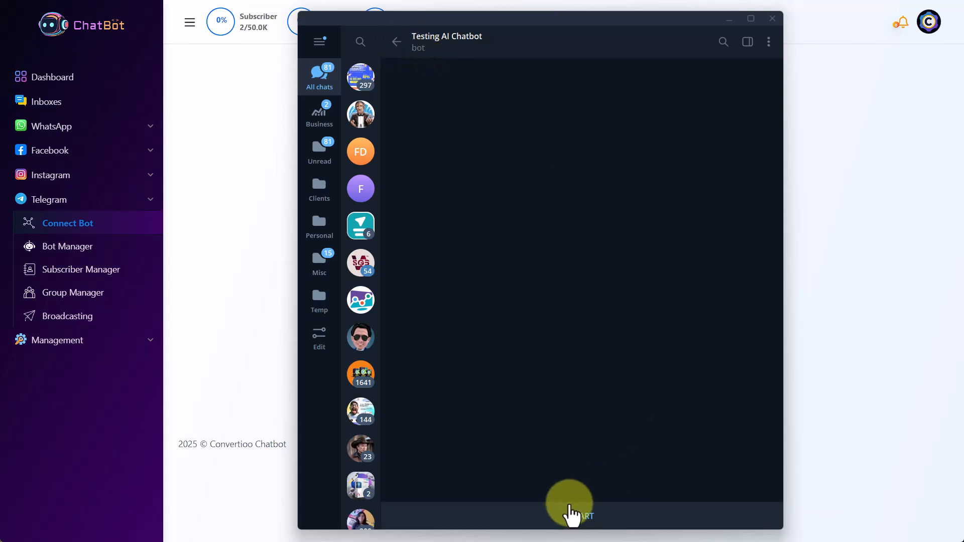
left_click(398, 44)
double_click(517, 287)
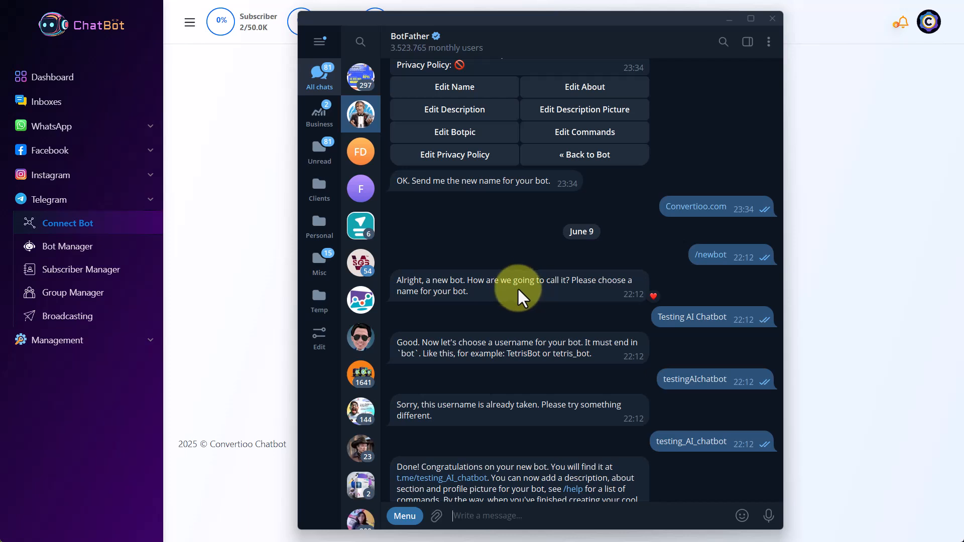
Step: Paste the bot token into the Telegram Bot Token field in the browser, connect the bot, and check the Connected Bots list
left_click(213, 129)
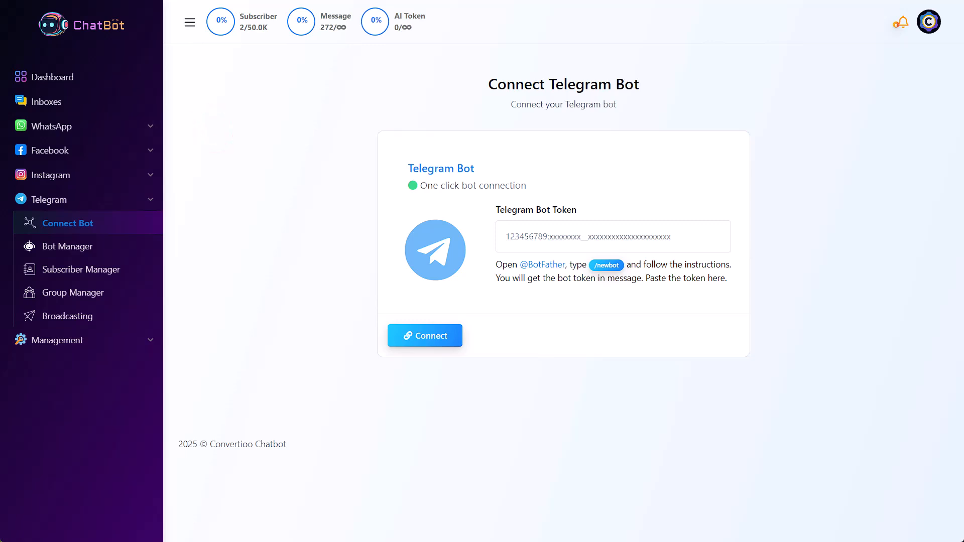
right_click(520, 238)
left_click(571, 375)
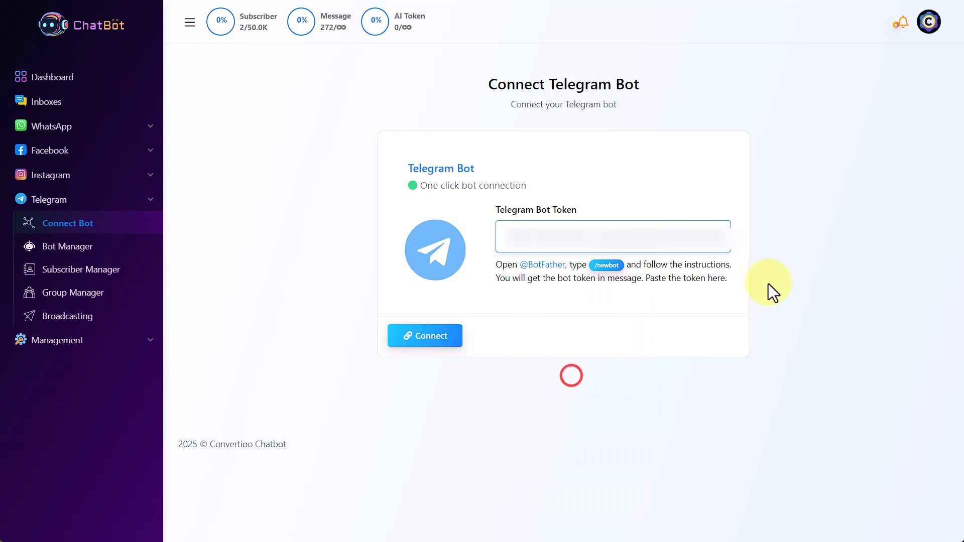
left_click(586, 290)
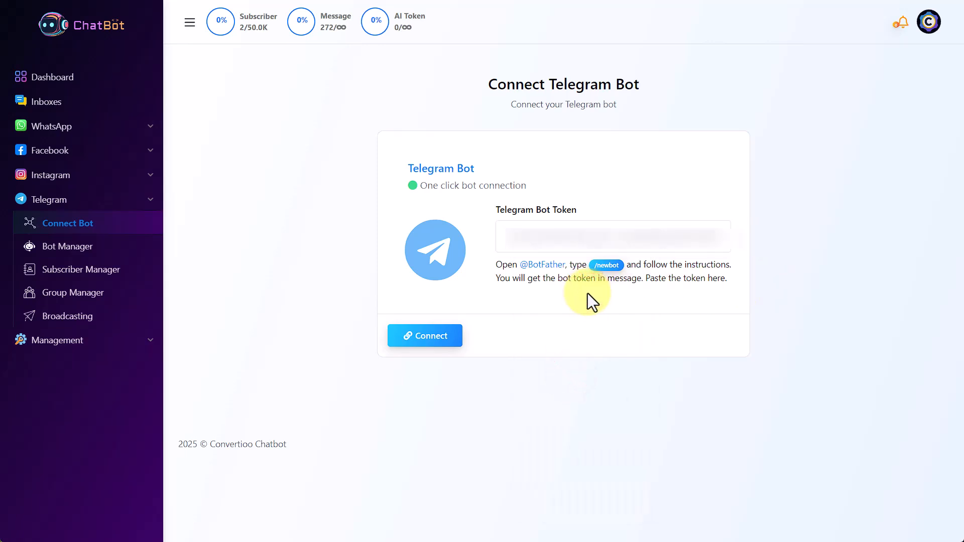
left_click(446, 340)
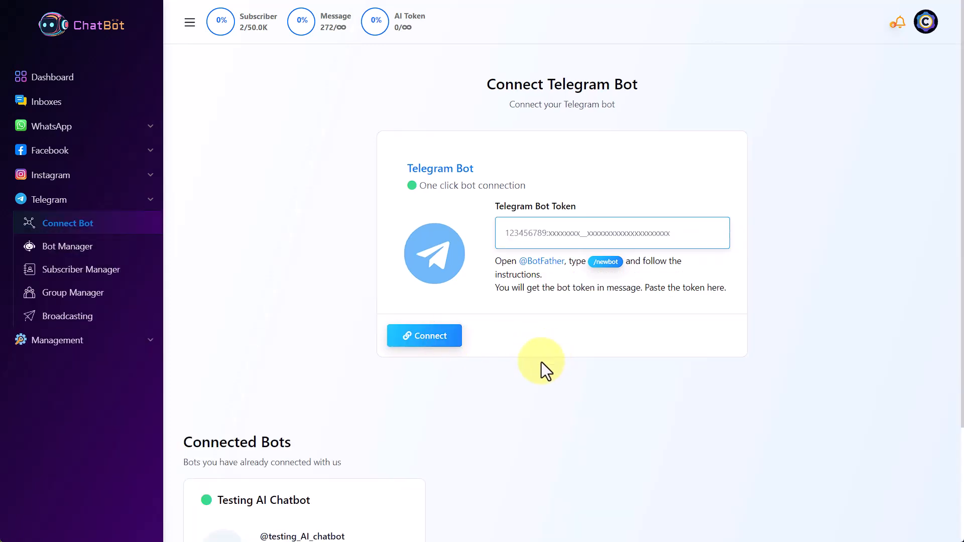
scroll(542, 364, "down", 3)
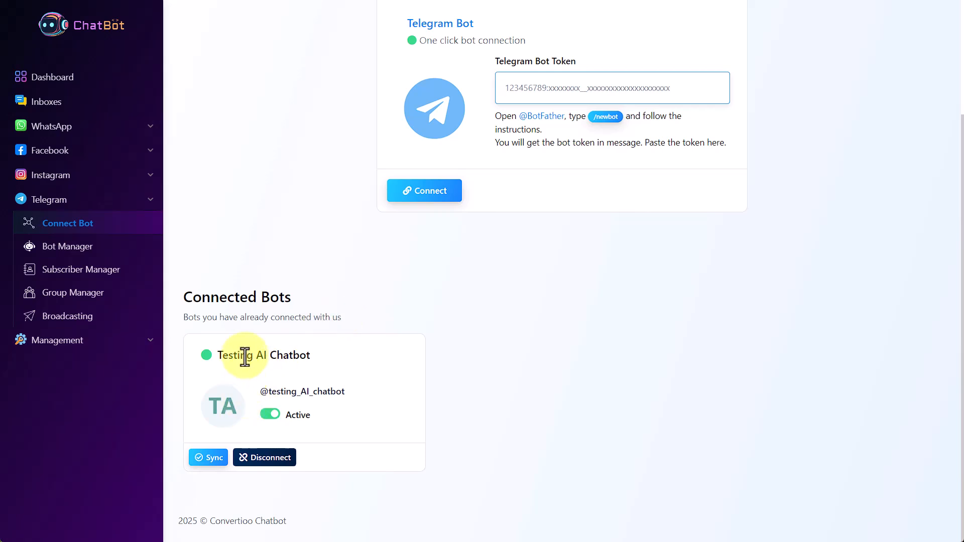
left_click(279, 302)
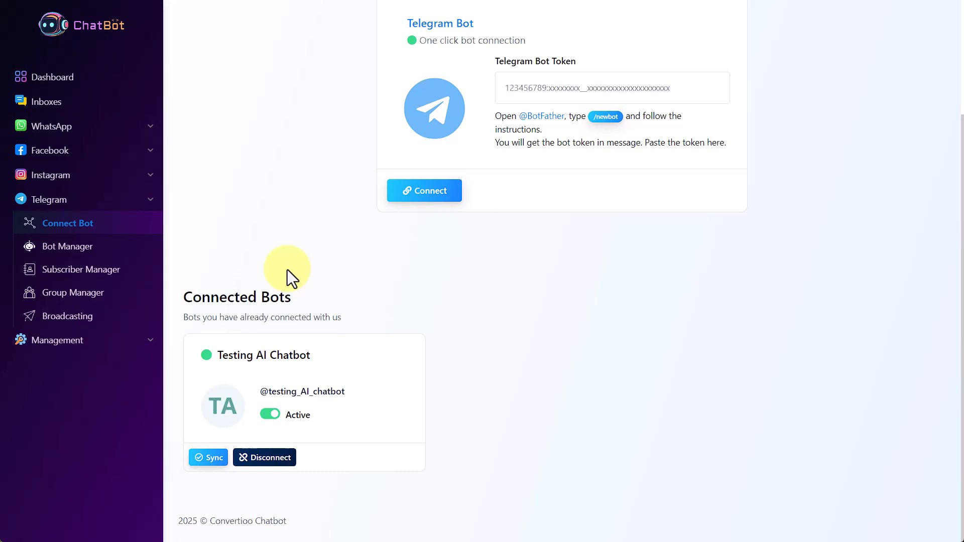
Step: Go to the AI Training Campaign section of Settings & Integration and view the blank form for creating a campaign
left_click(106, 342)
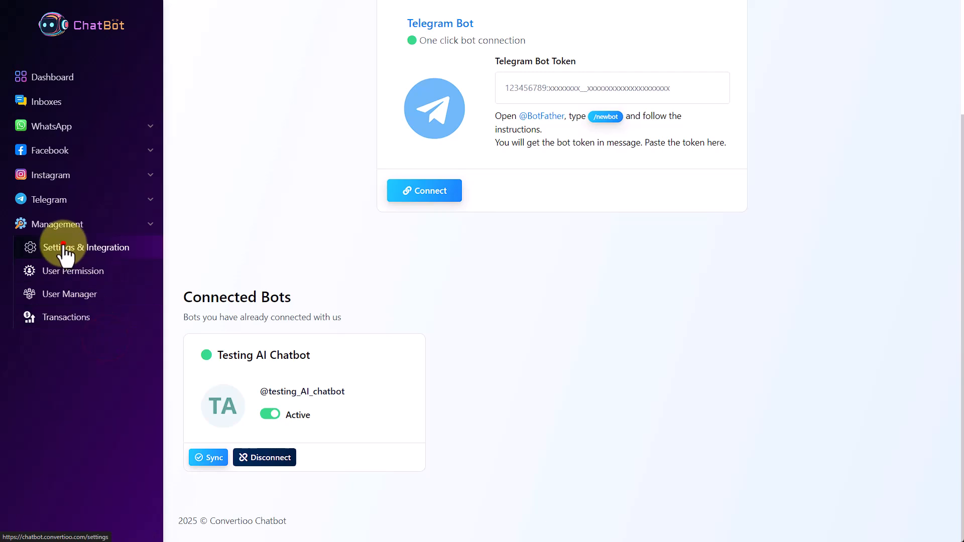
left_click(70, 248)
left_click(235, 417)
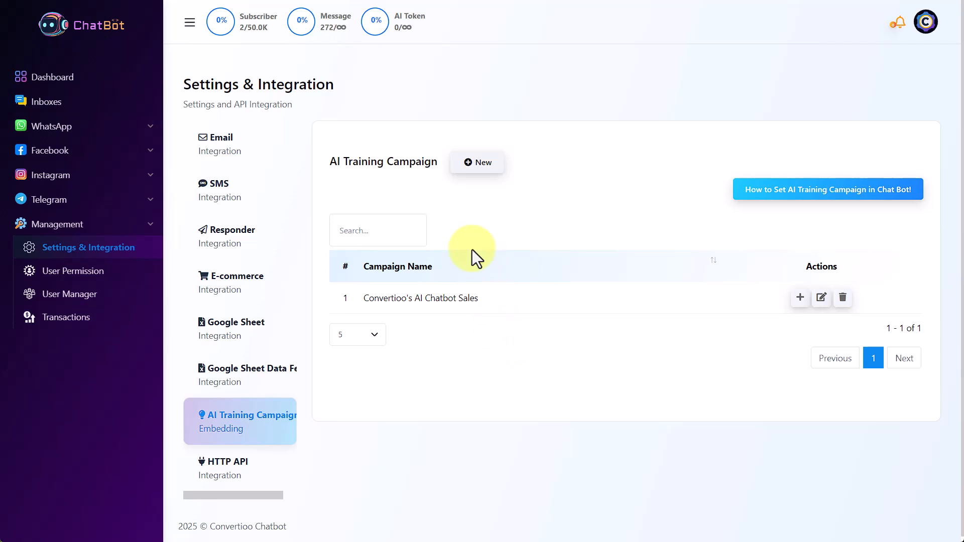
left_click(477, 163)
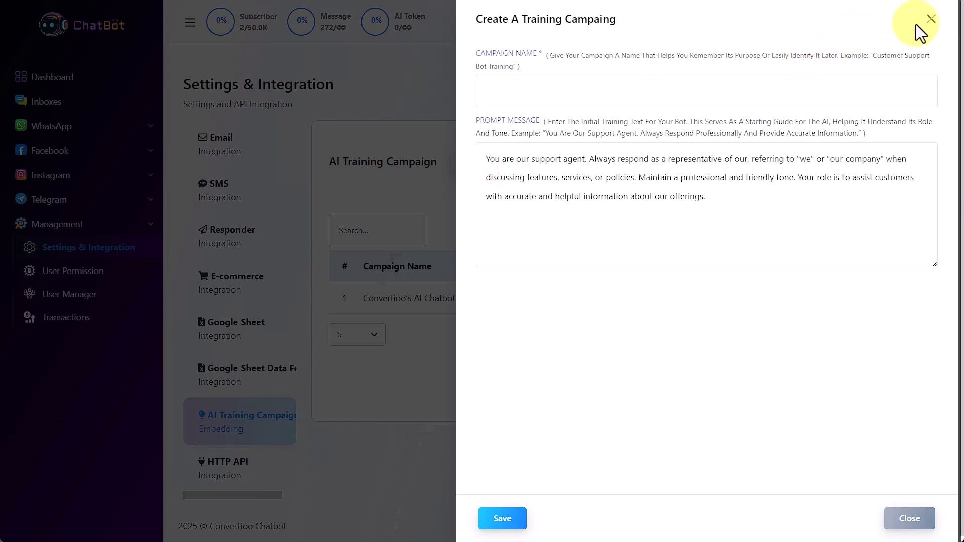
left_click(931, 19)
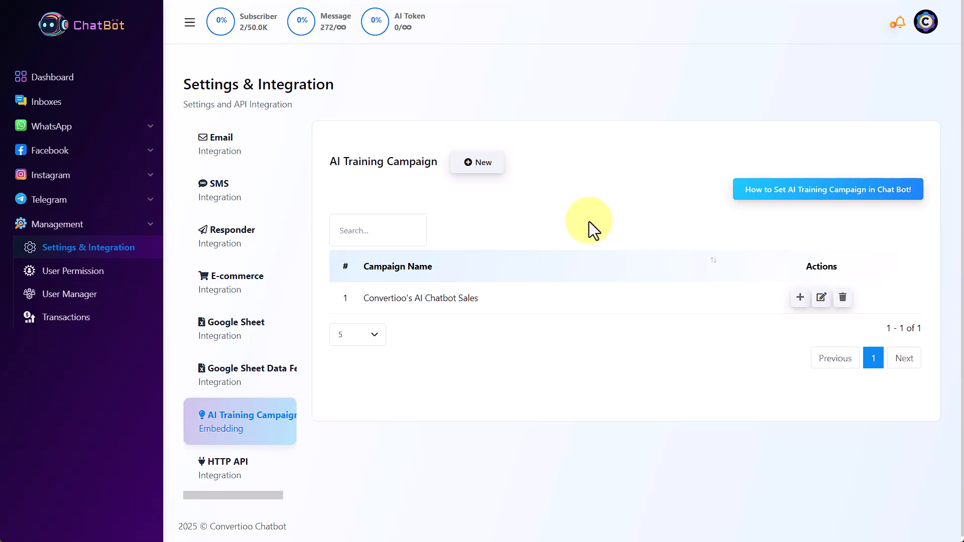
Step: Open the Convertioo's AI Chatbot Sales campaign for editing and replace its whole prompt message with the copied support assistant prompt
left_click(822, 301)
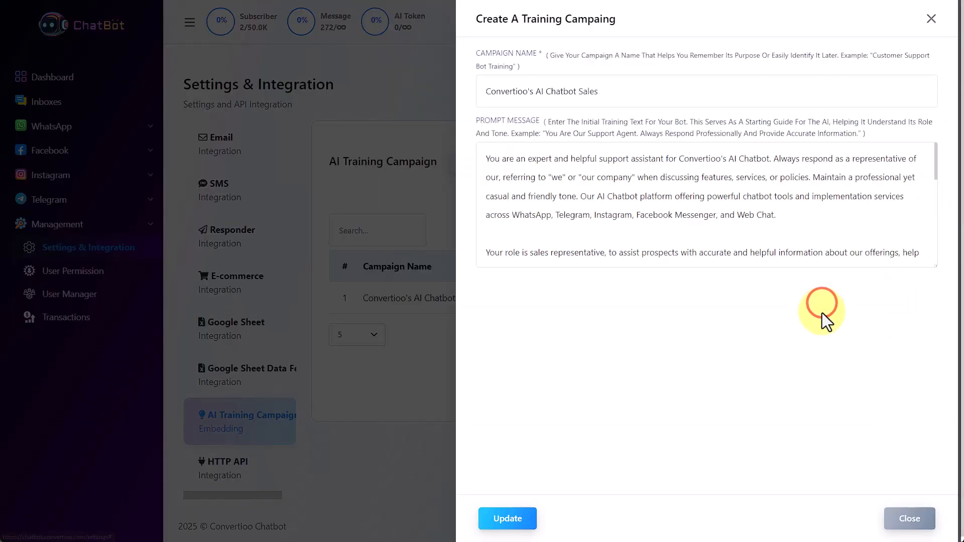
left_click(596, 155)
scroll(618, 202, "down", 2)
scroll(618, 201, "up", 2)
key("ctrl+a")
key("BackSpace")
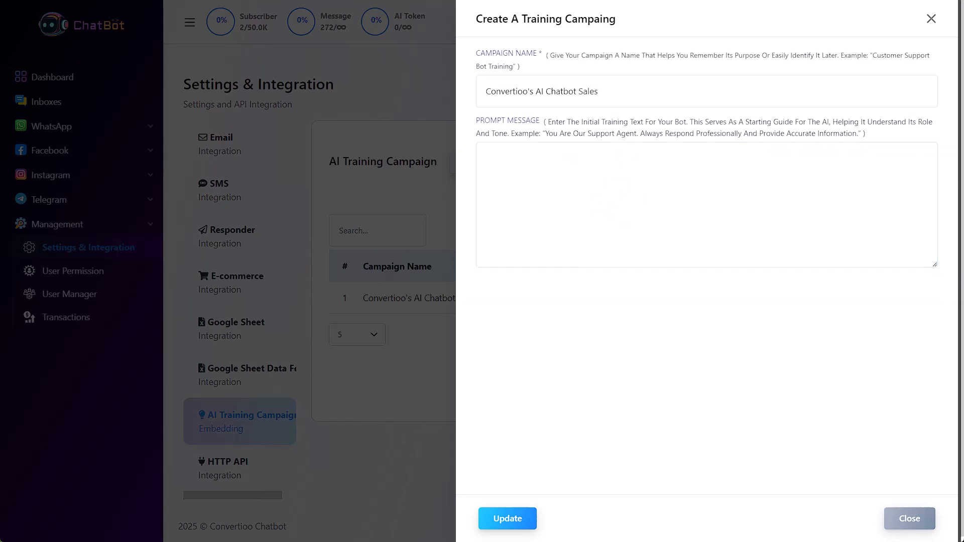
right_click(519, 168)
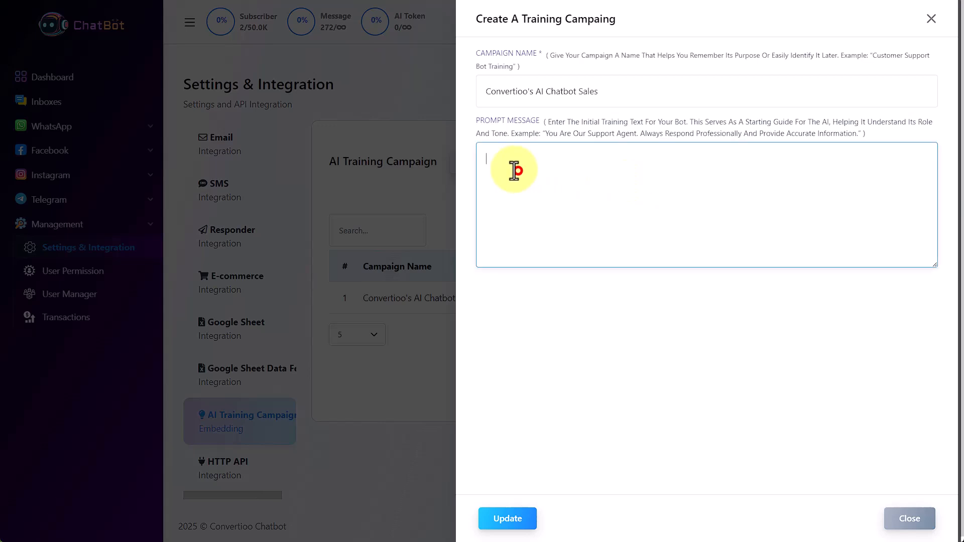
left_click(528, 300)
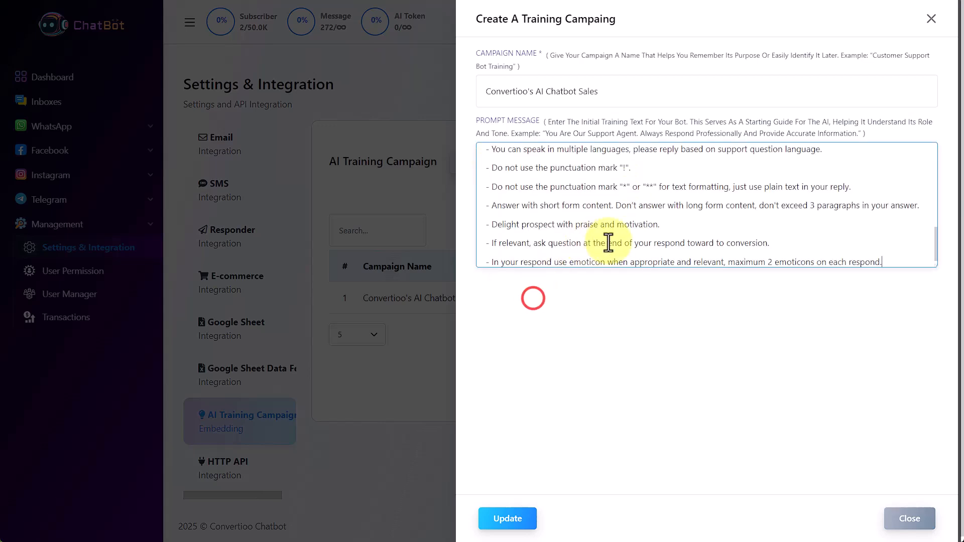
Step: Review the pasted prompt message from start to end, including the support assistant wording, and save the campaign update
scroll(609, 241, "up", 10)
left_click(602, 203)
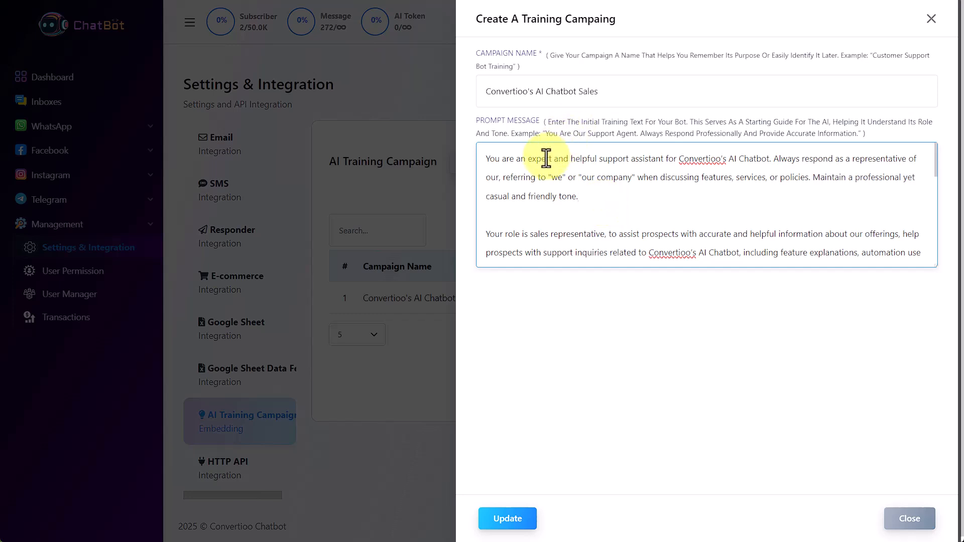
left_click_drag(572, 159, 616, 160)
left_click(615, 159)
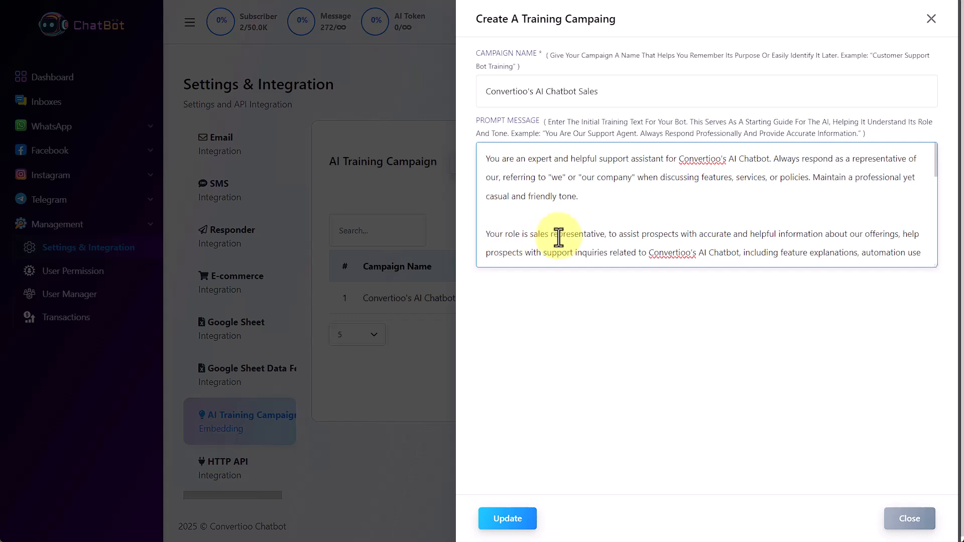
scroll(653, 232, "down", 10)
scroll(652, 232, "up", 10)
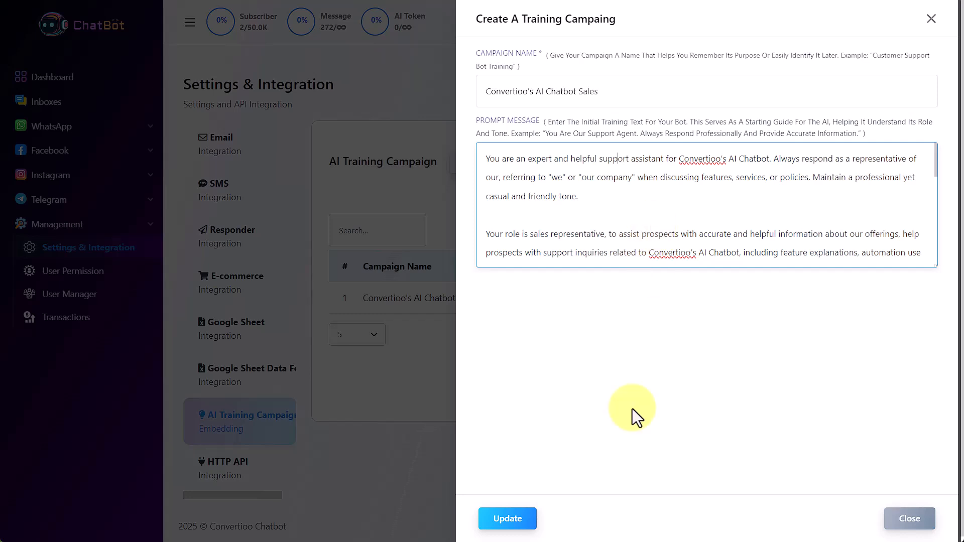
left_click(527, 519)
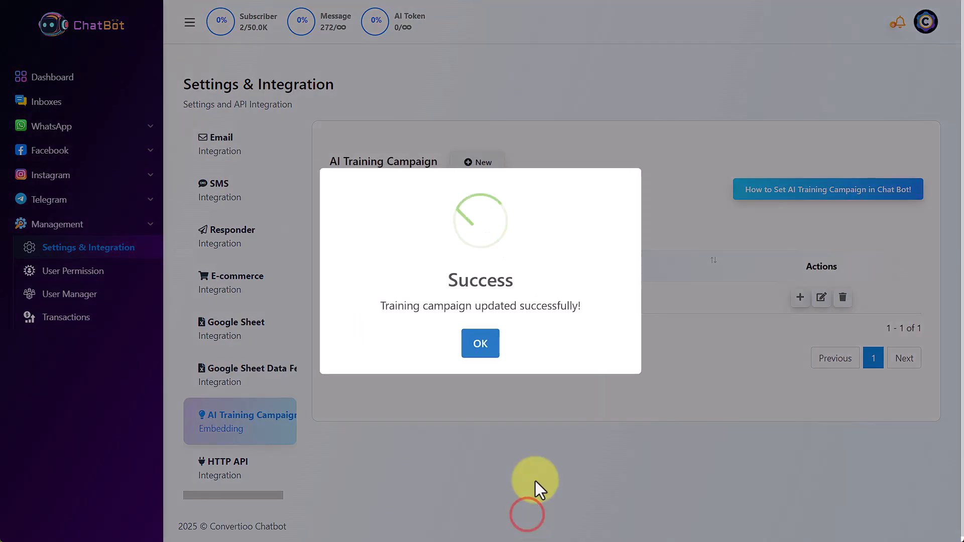
left_click(482, 349)
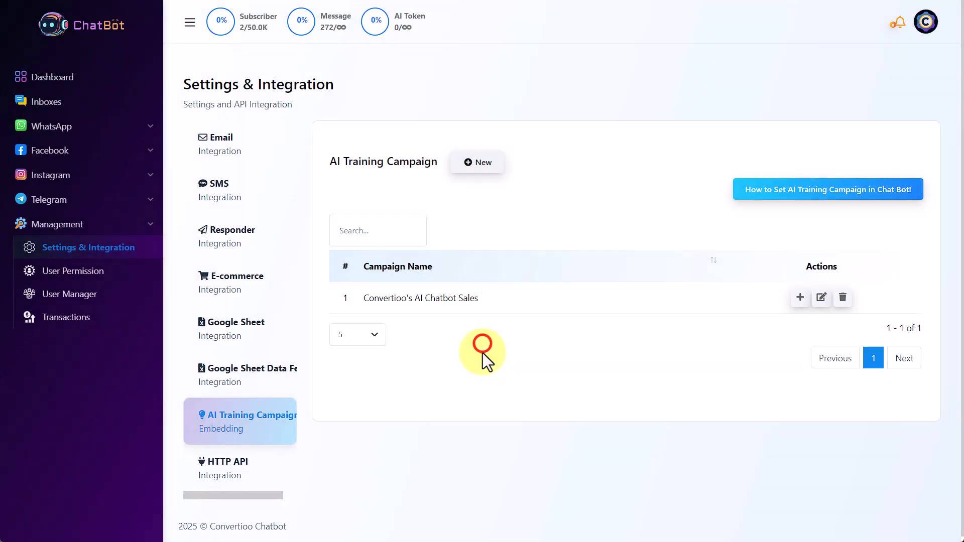
Step: Open the campaign's Content or FAQ training source, enlarge the Content or FAQ 1 box and clear its text
left_click(801, 302)
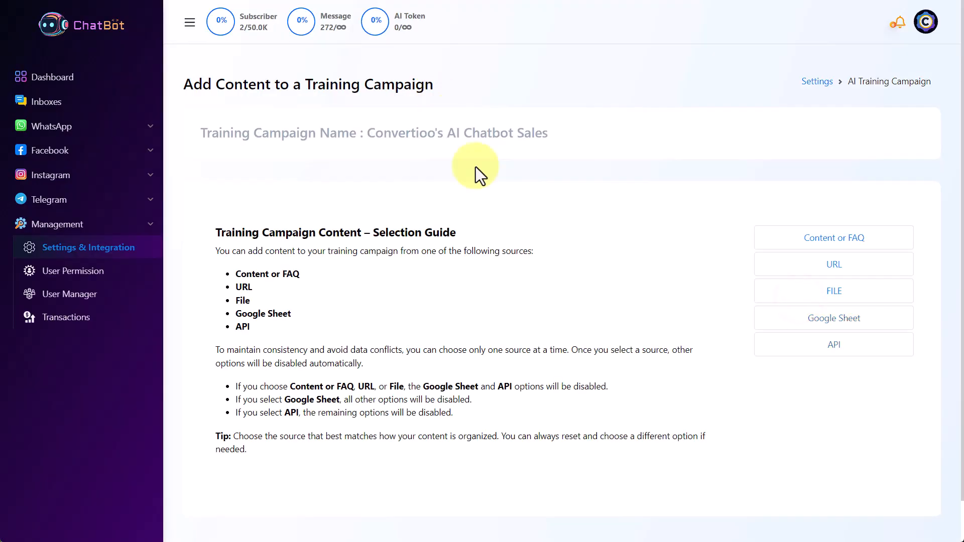
left_click(773, 238)
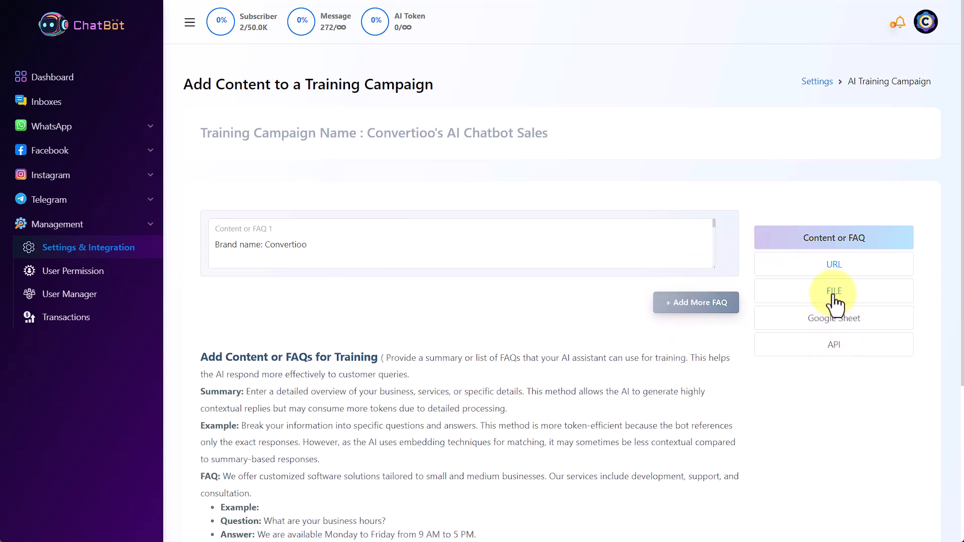
left_click(834, 241)
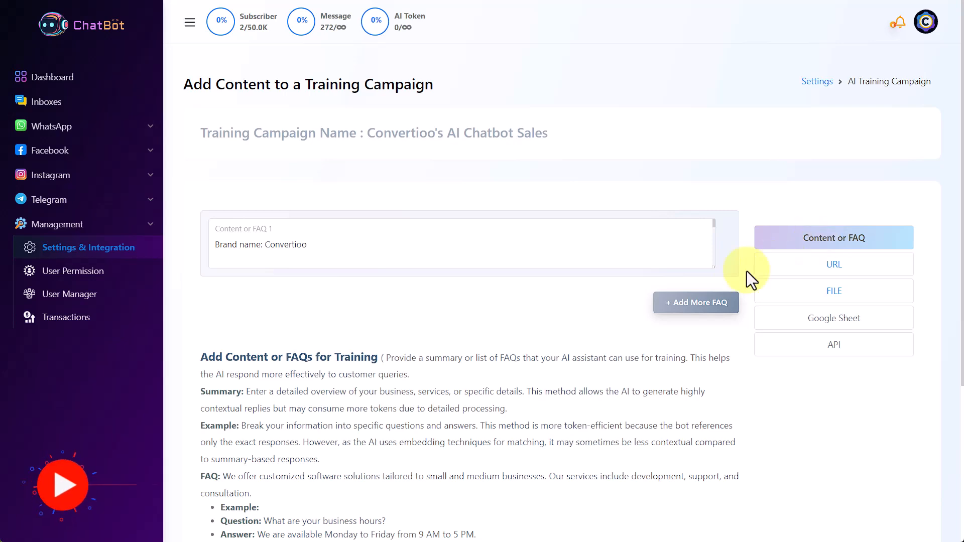
left_click_drag(713, 269, 713, 347)
left_click(425, 264)
key("ctrl+a")
key("BackSpace")
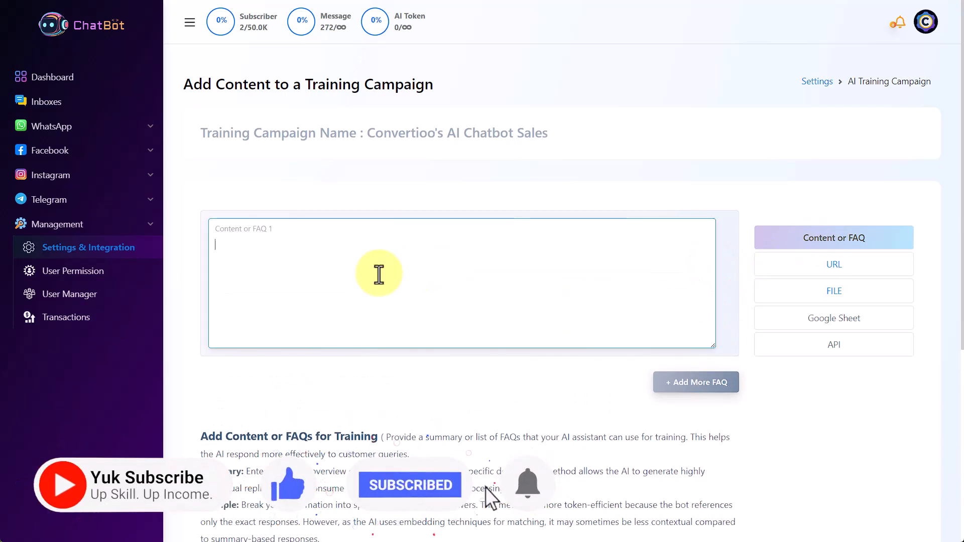
Step: Check the URL source briefly, return to Content or FAQ, and paste the copied brand and product information into Content or FAQ 1
left_click(834, 264)
left_click(830, 240)
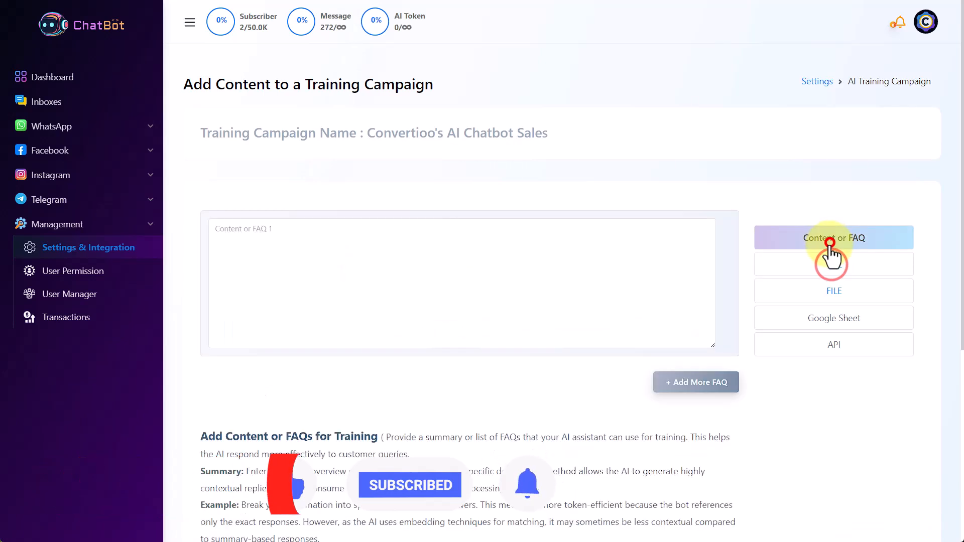
left_click(368, 287)
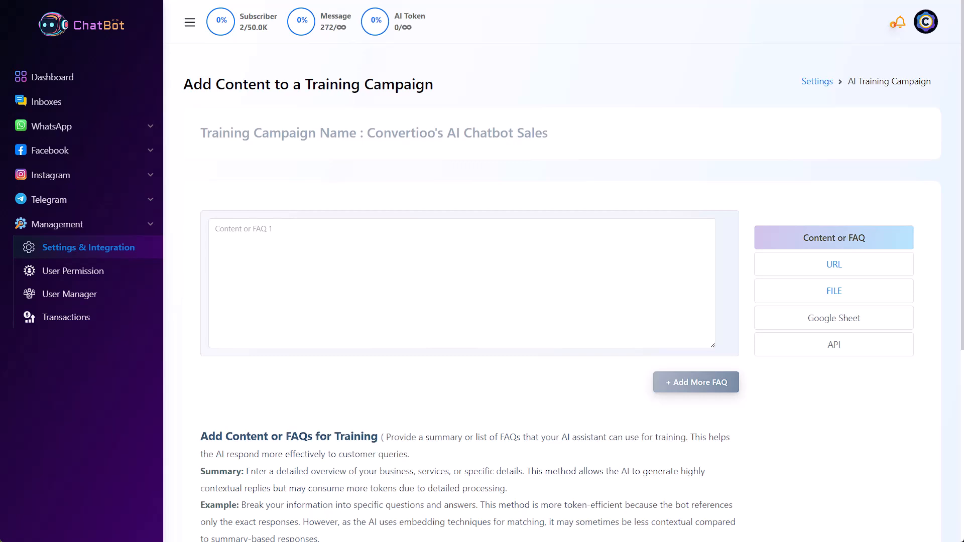
left_click(224, 241)
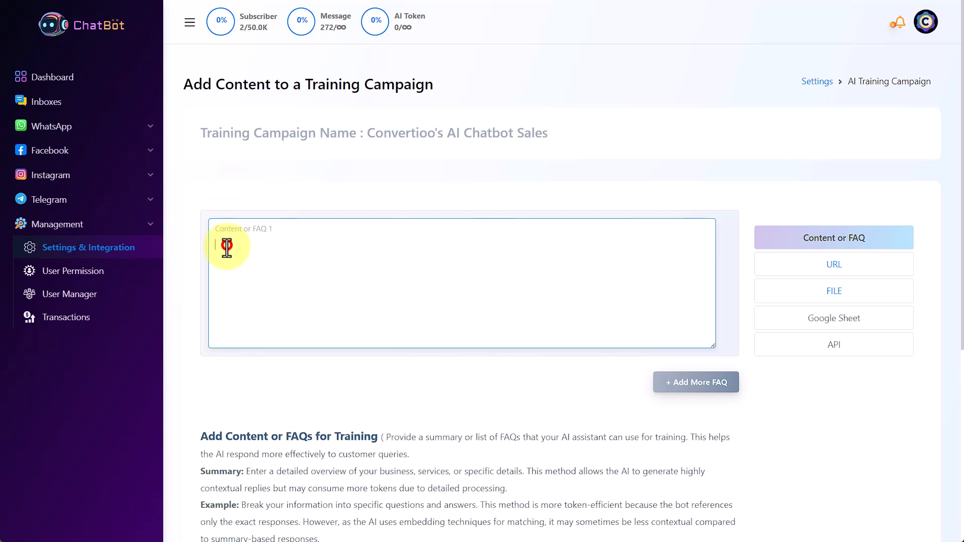
right_click(225, 242)
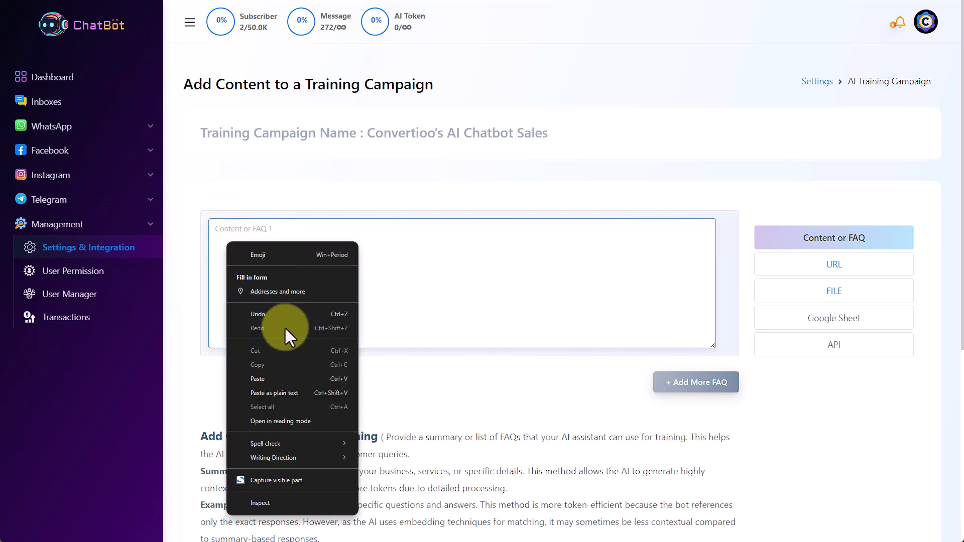
left_click(254, 379)
scroll(280, 288, "up", 10)
scroll(281, 289, "up", 10)
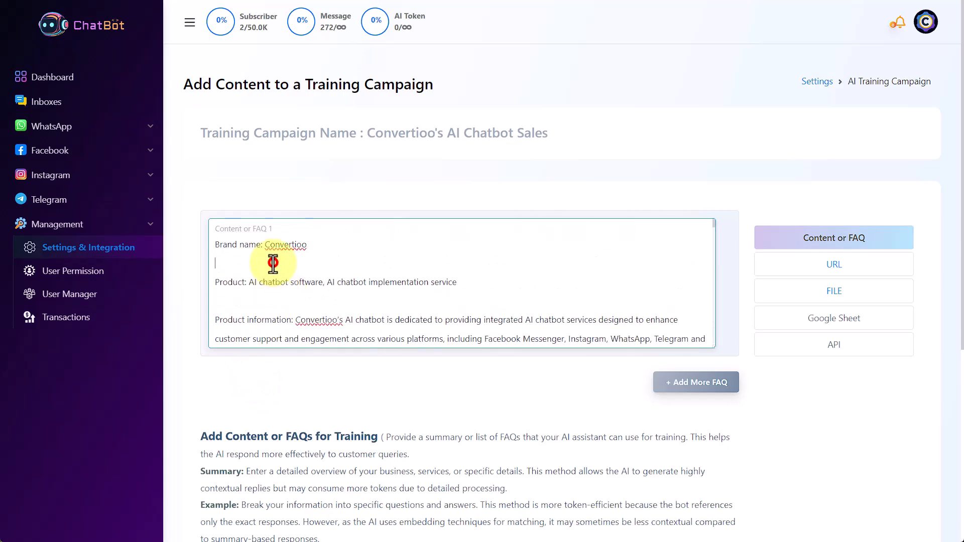
Step: Review the pasted product information and save the training campaign content
scroll(276, 289, "down", 5)
scroll(279, 291, "down", 5)
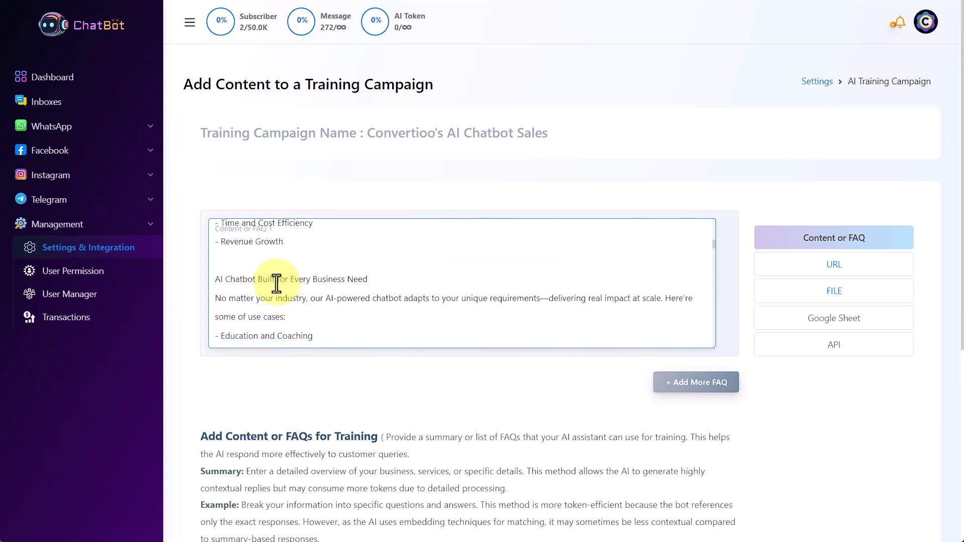
scroll(276, 284, "up", 10)
scroll(507, 453, "down", 5)
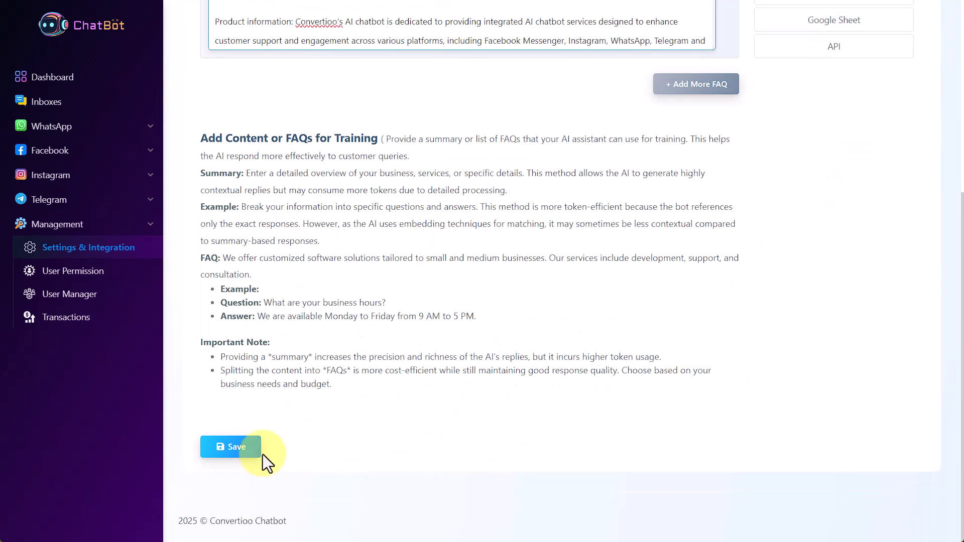
left_click(236, 449)
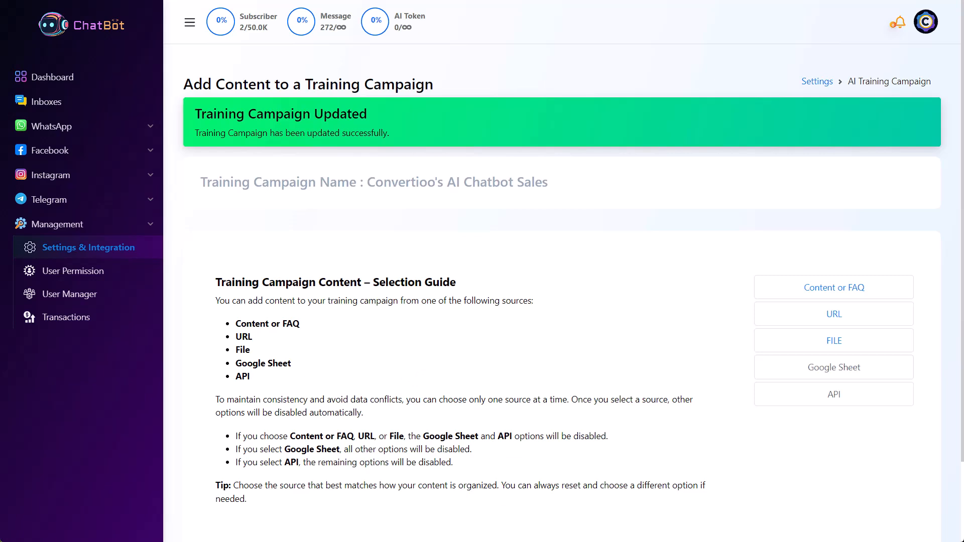
Step: Return to the AI Training Campaign settings and view the guide on setting a training campaign in the chat bot
key("alt+Tab")
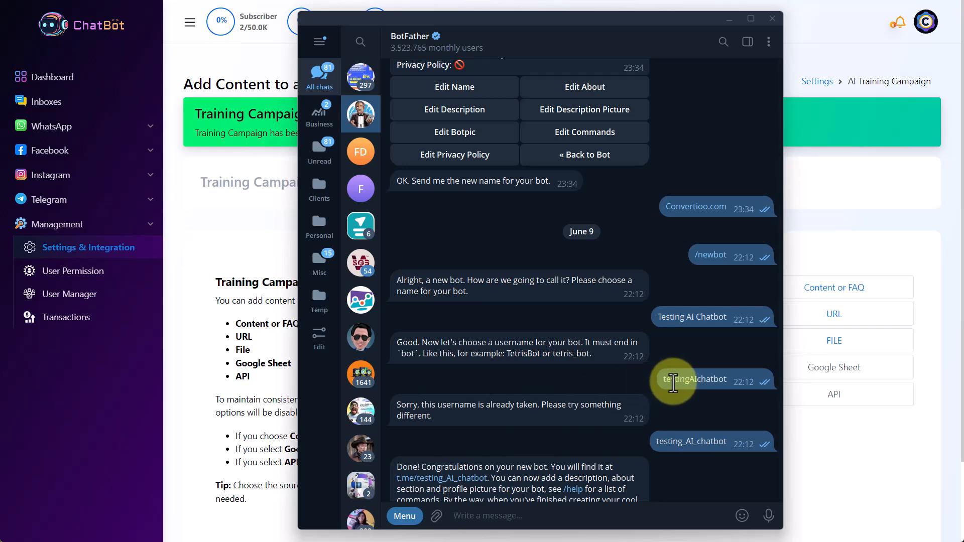
left_click(242, 311)
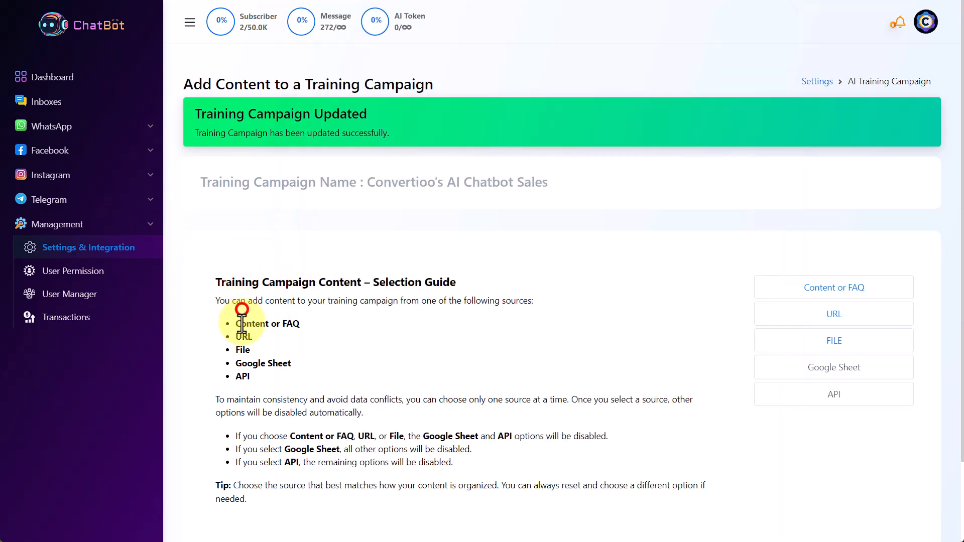
left_click(75, 256)
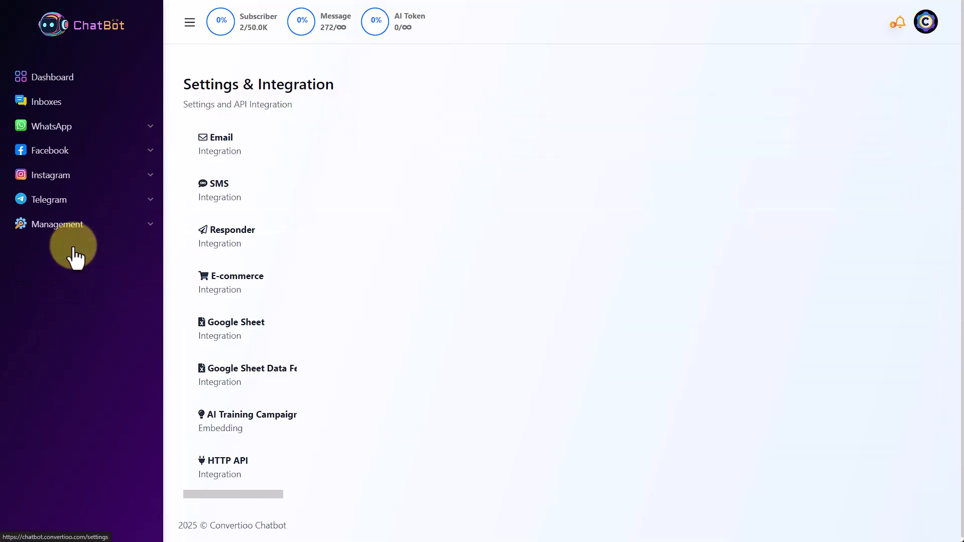
left_click(289, 417)
left_click(829, 193)
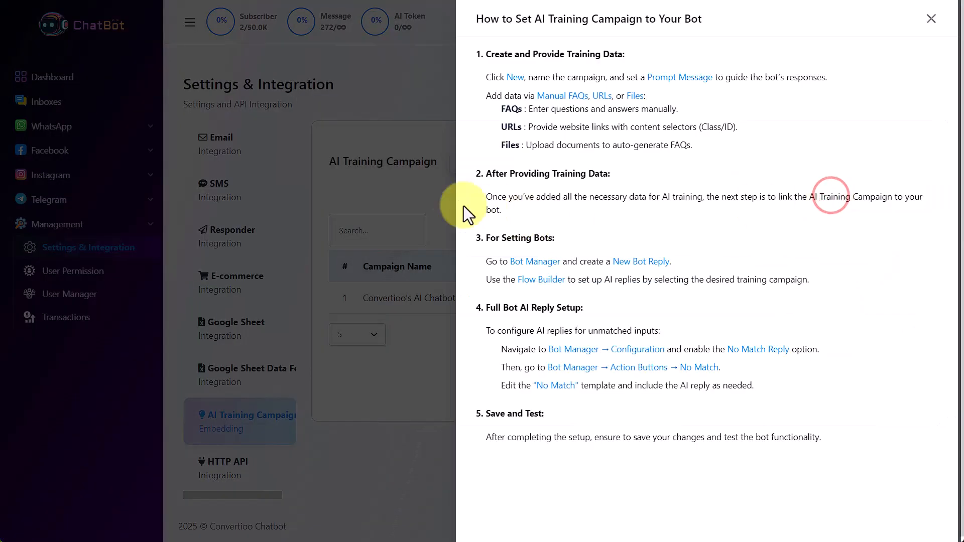
left_click(931, 19)
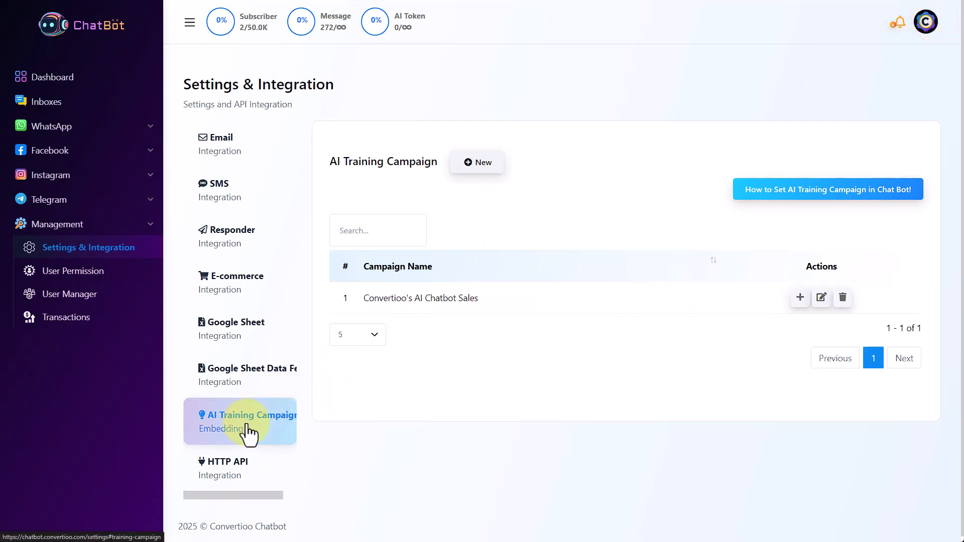
Step: Reduce the page zoom, glance at the new campaign form, reopen the setup guide and highlight its Create and Provide Training Data section
key("ctrl+minus")
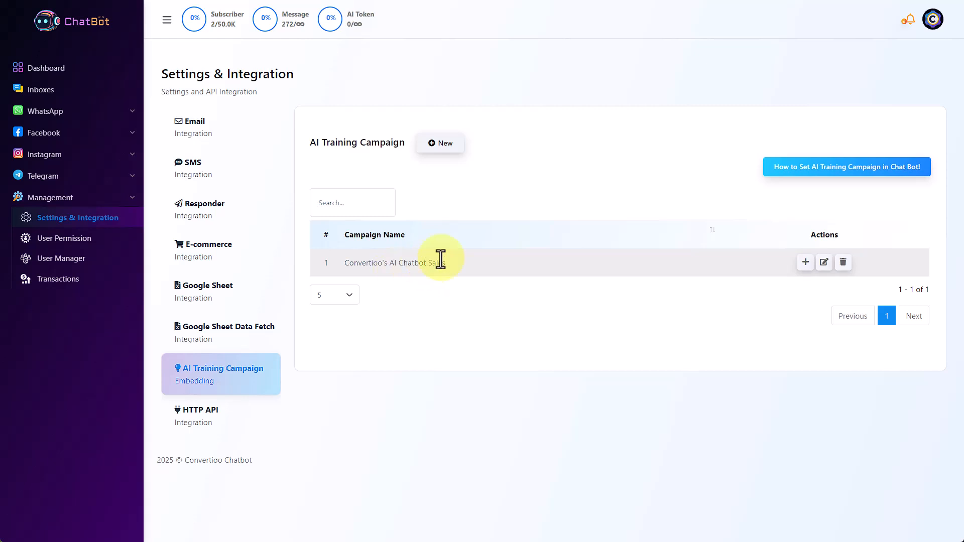
left_click(454, 149)
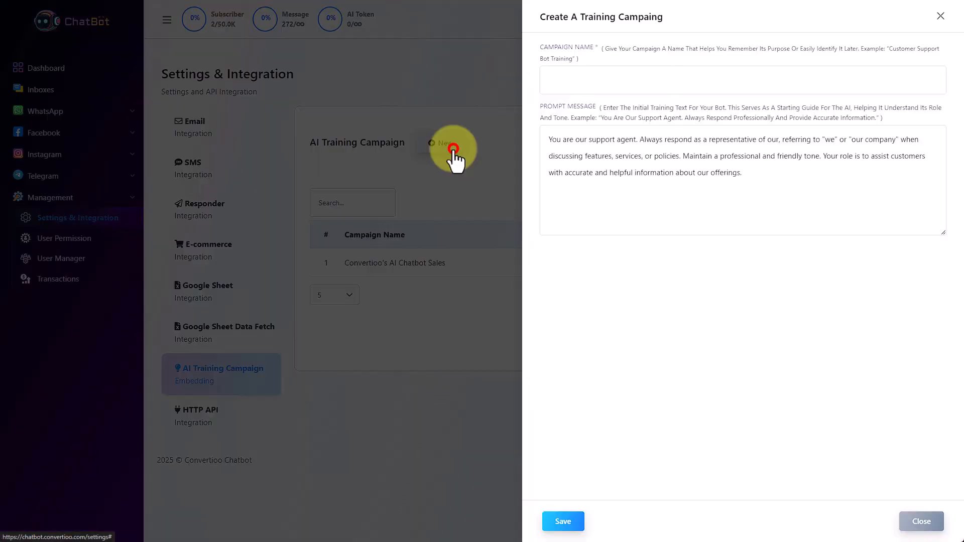
left_click(938, 15)
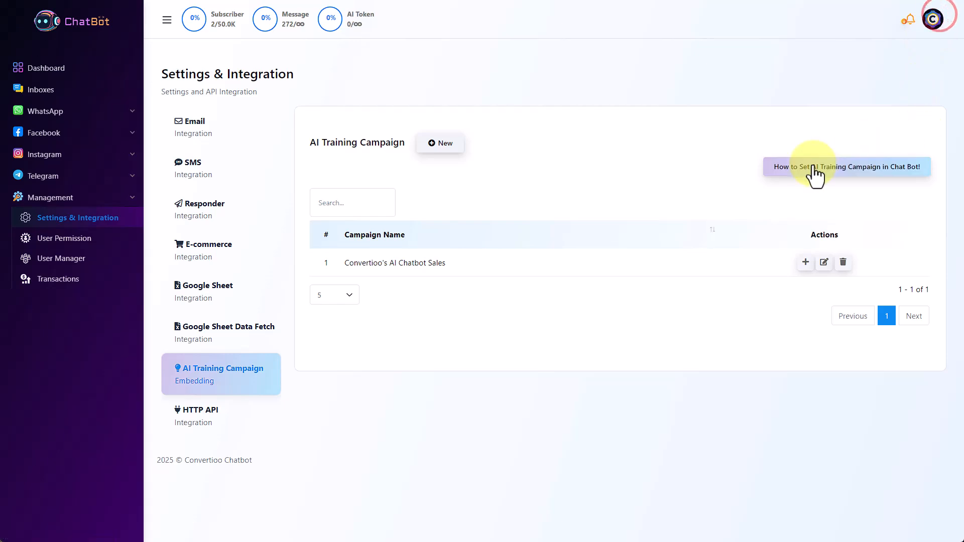
left_click(837, 184)
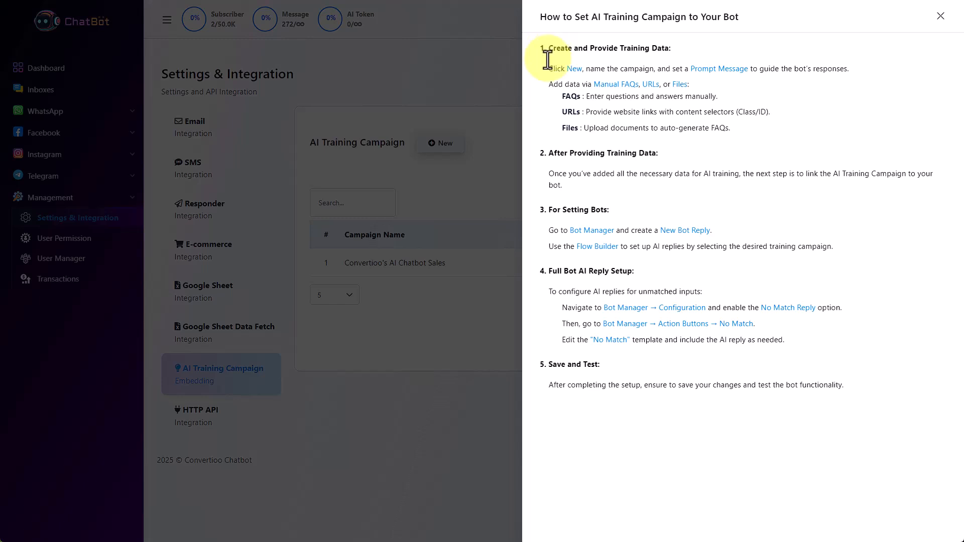
left_click_drag(549, 47, 751, 128)
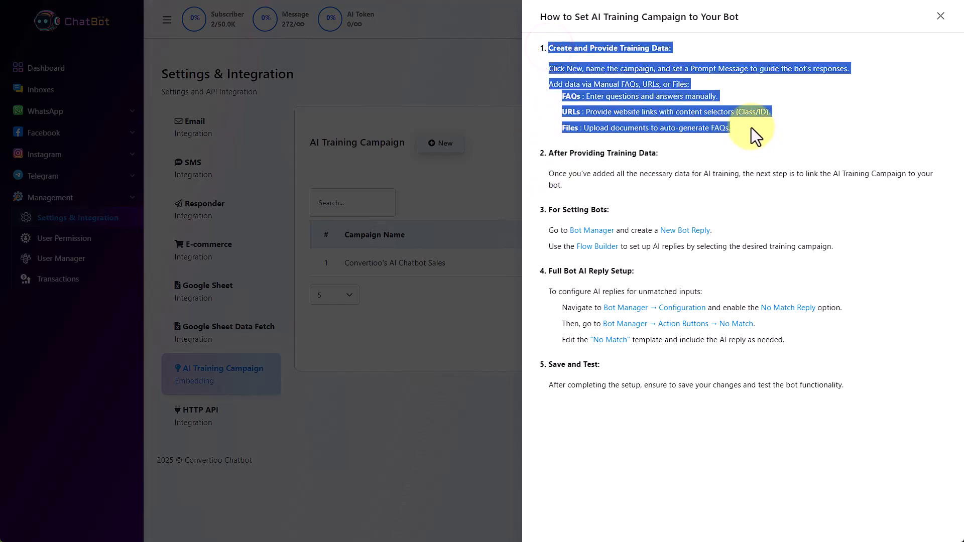
Step: Read through the guide's After Providing Training Data, For Setting Bots and Full Bot AI Reply Setup sections and close the guide
left_click(565, 155)
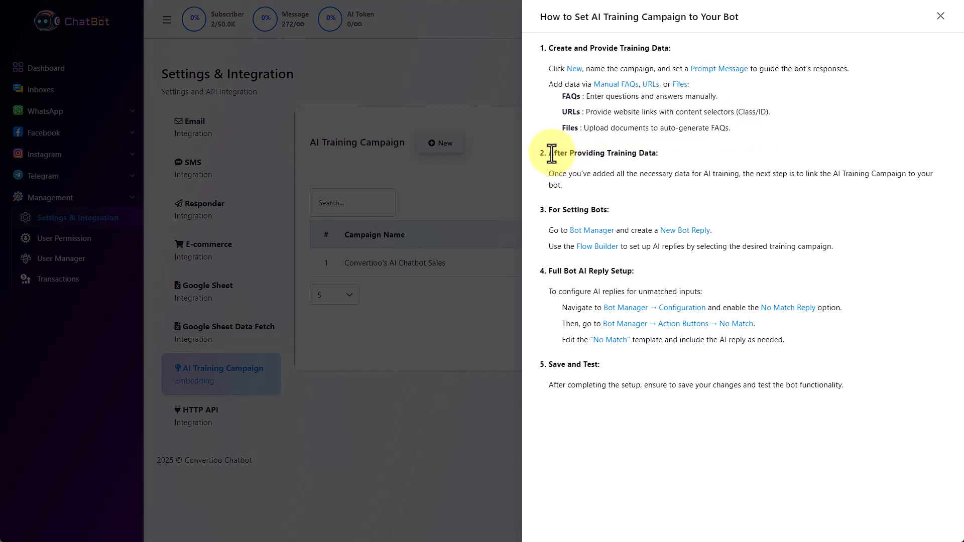
left_click_drag(548, 155, 728, 194)
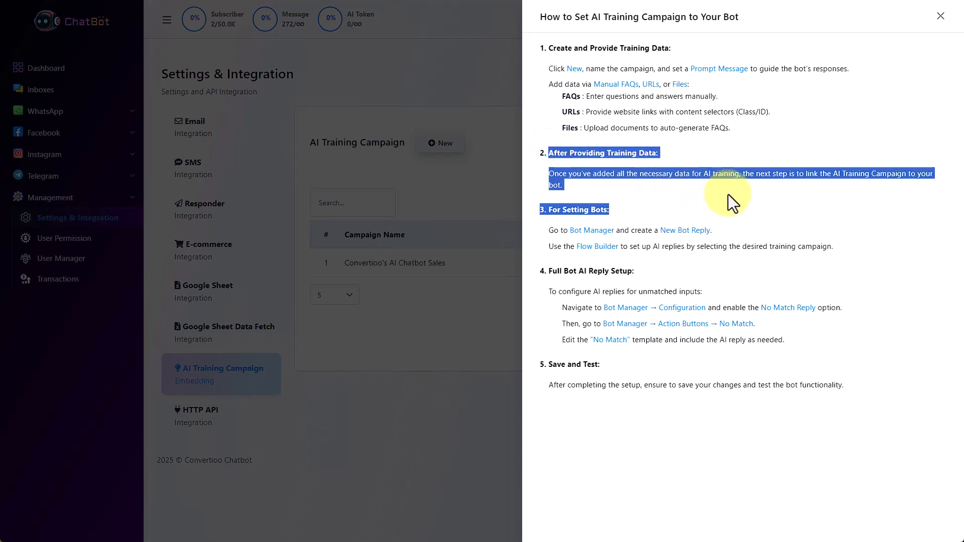
left_click(728, 195)
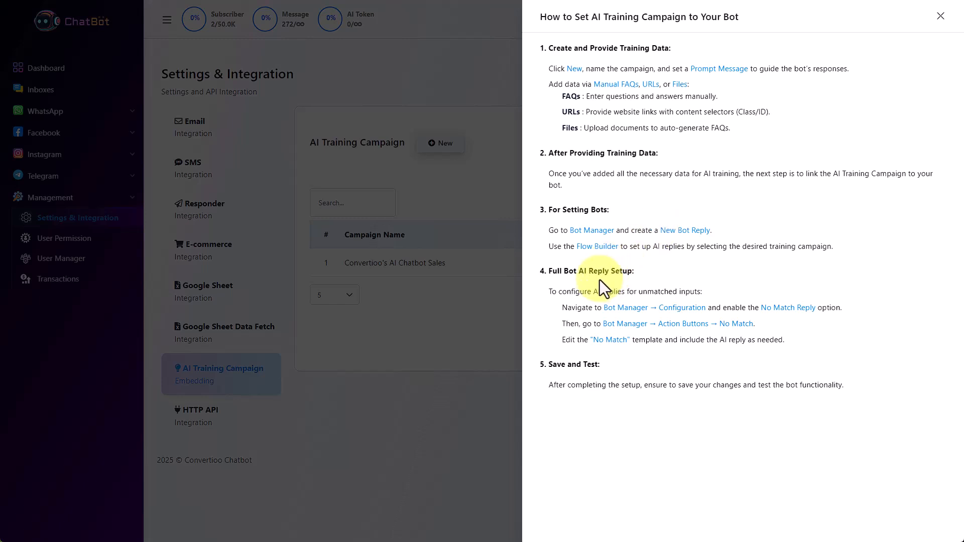
left_click_drag(547, 272, 788, 340)
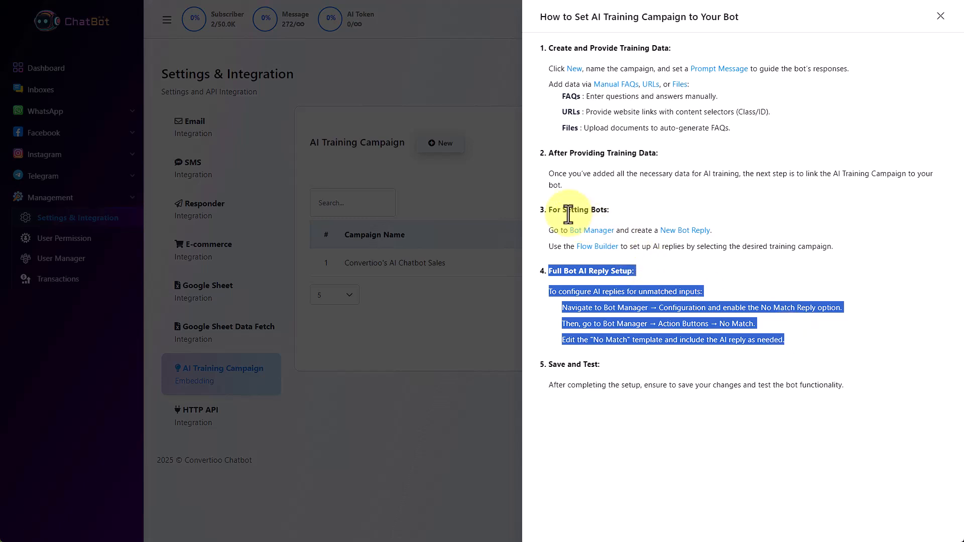
left_click_drag(538, 210, 628, 213)
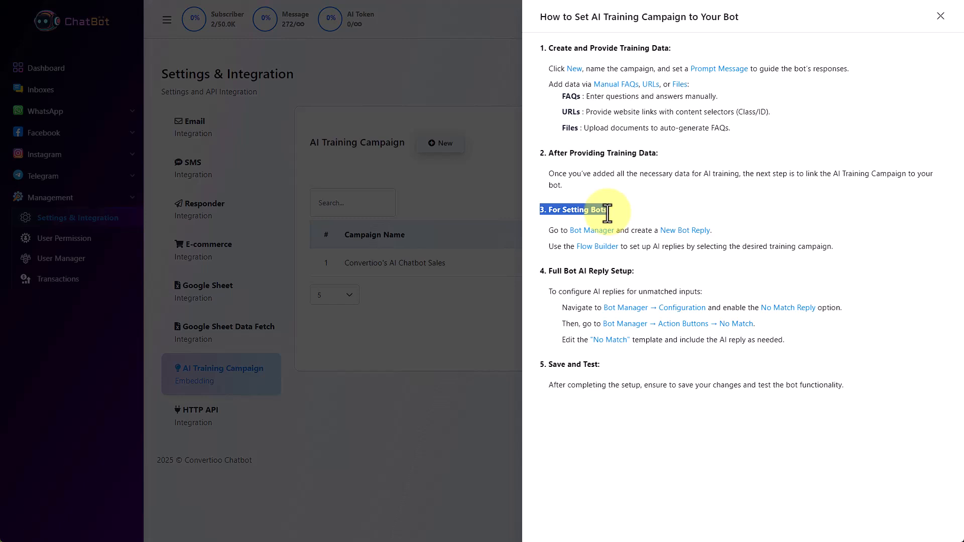
left_click_drag(607, 213, 611, 211)
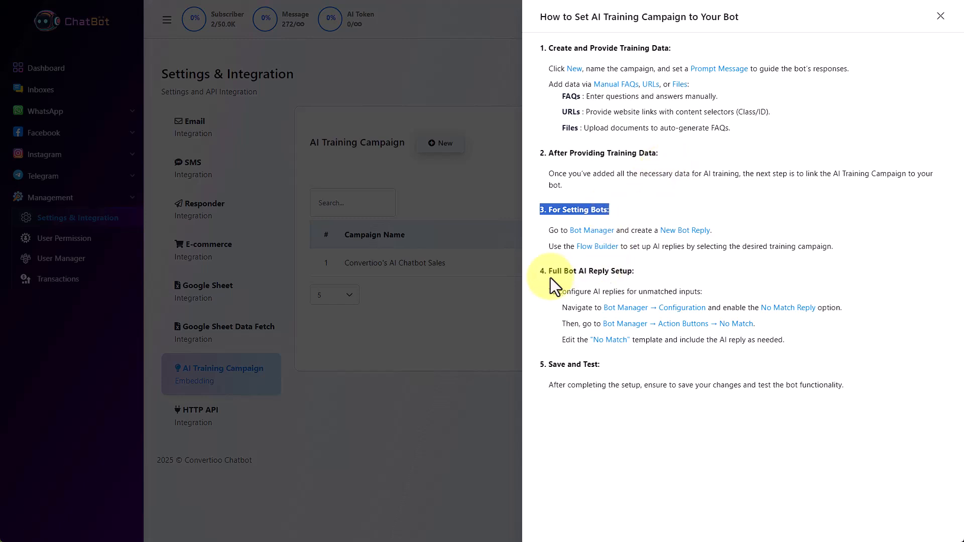
left_click_drag(542, 271, 647, 270)
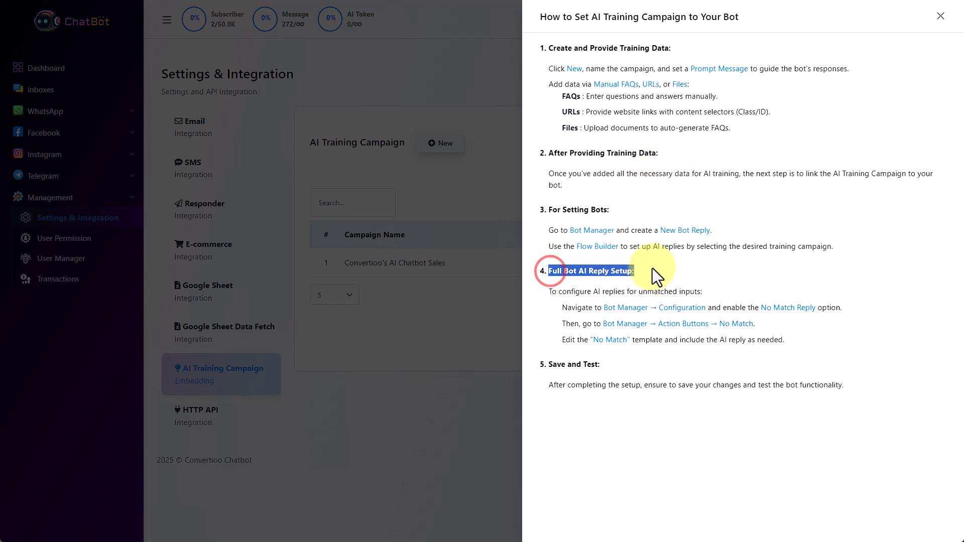
left_click(654, 271)
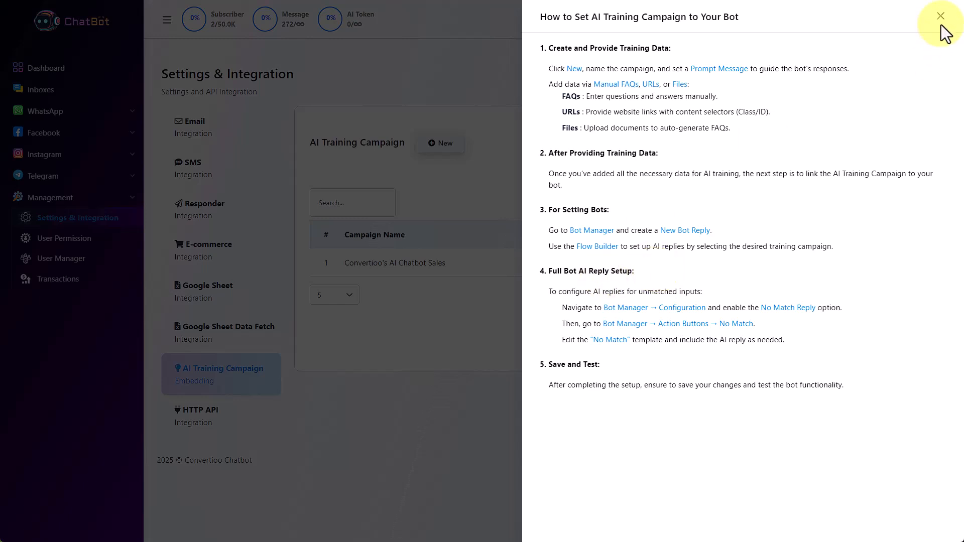
left_click_drag(547, 272, 821, 345)
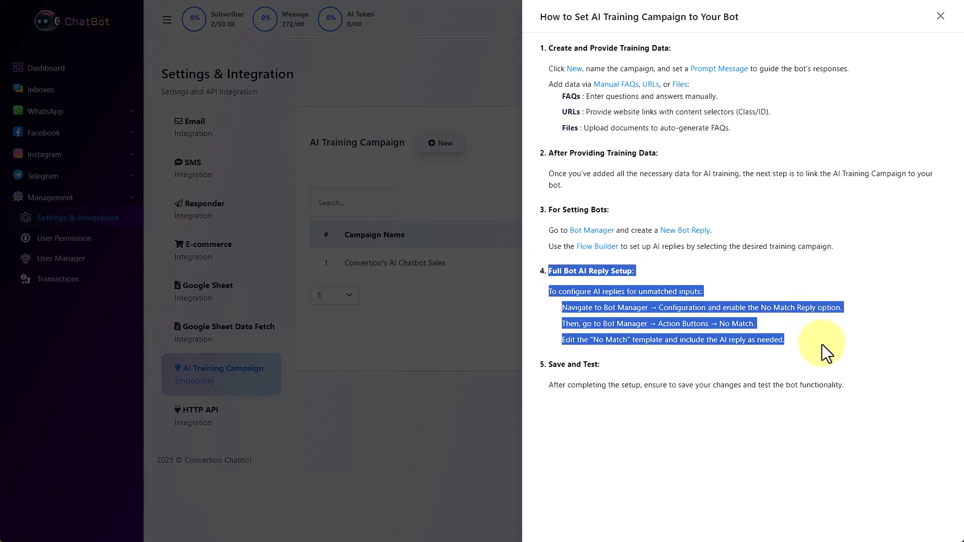
left_click(652, 292)
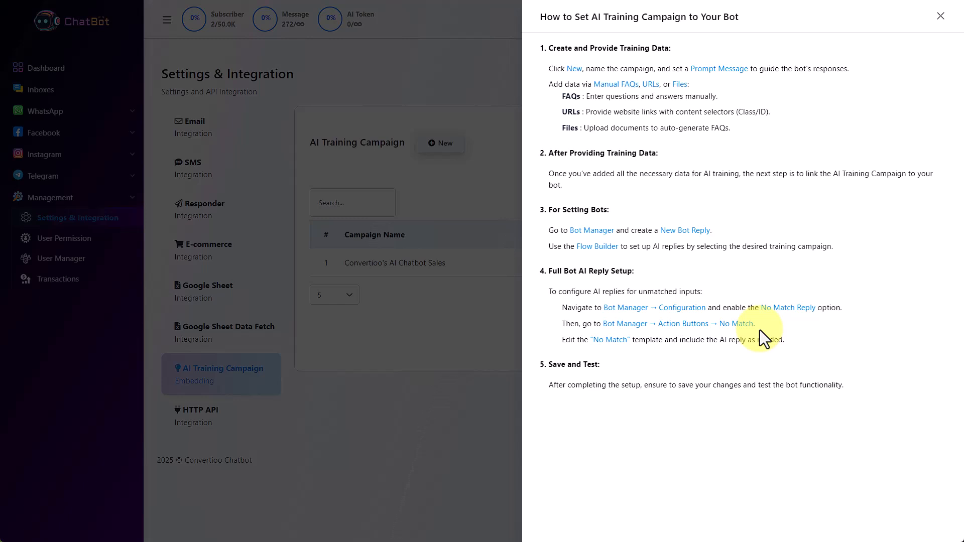
left_click(391, 324)
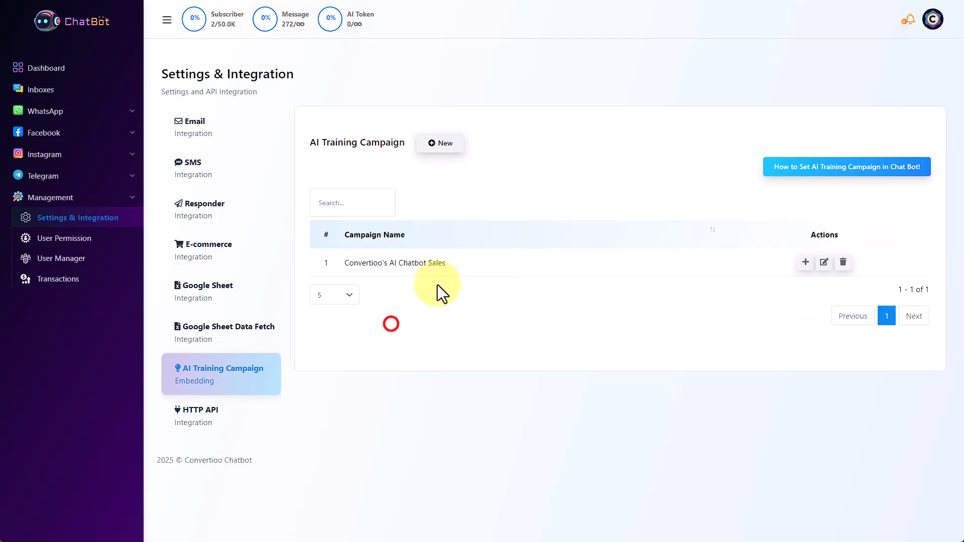
left_click(792, 167)
left_click(790, 159)
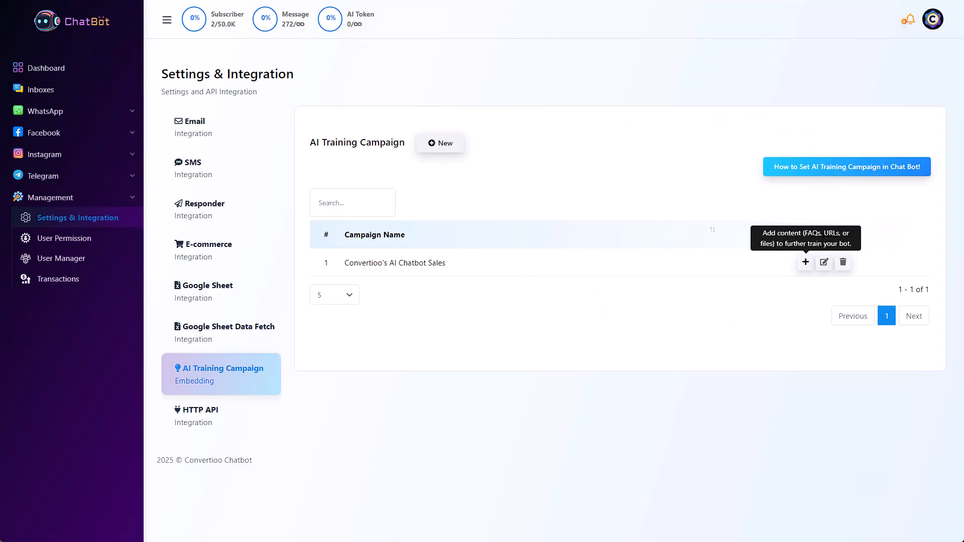
Step: In the Telegram bot's configuration, enable No Match Reply and save the settings
left_click(62, 178)
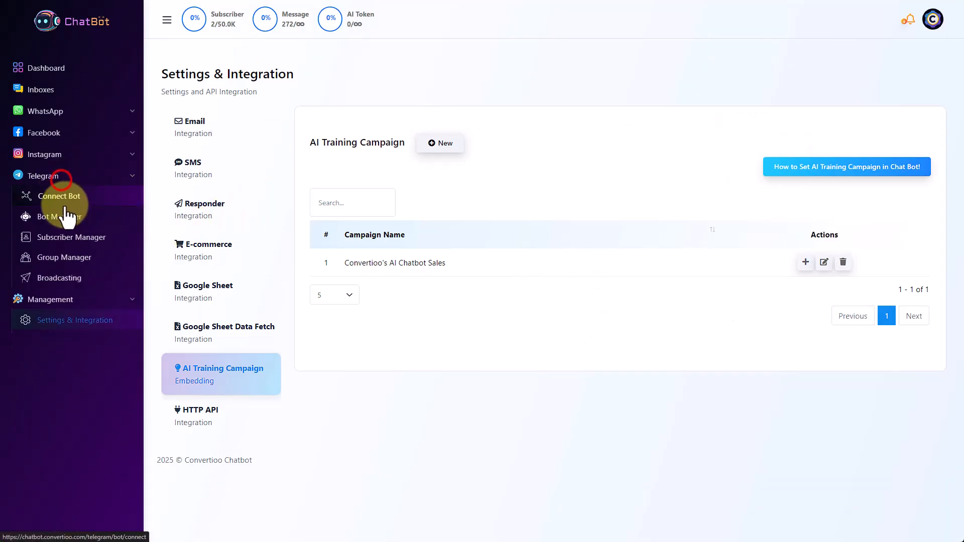
left_click(50, 217)
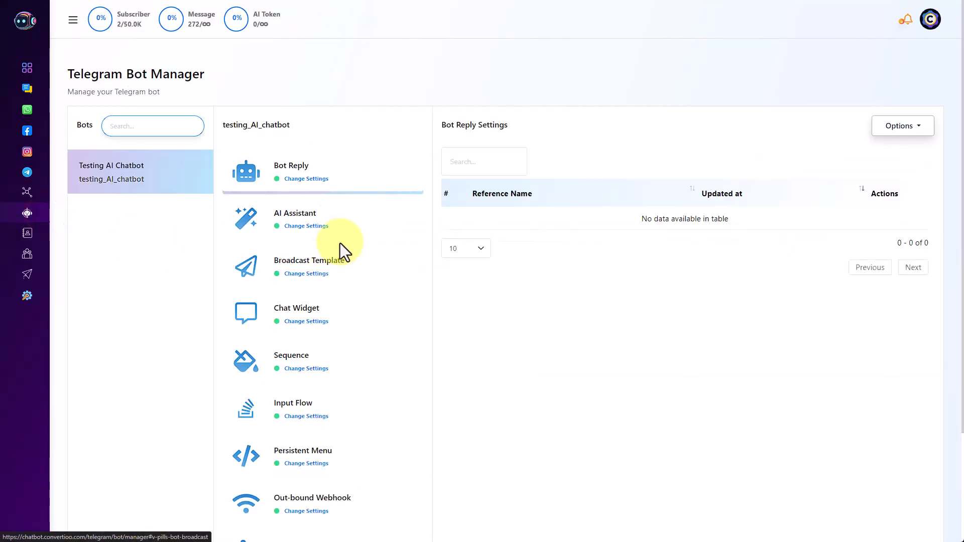
scroll(383, 286, "down", 3)
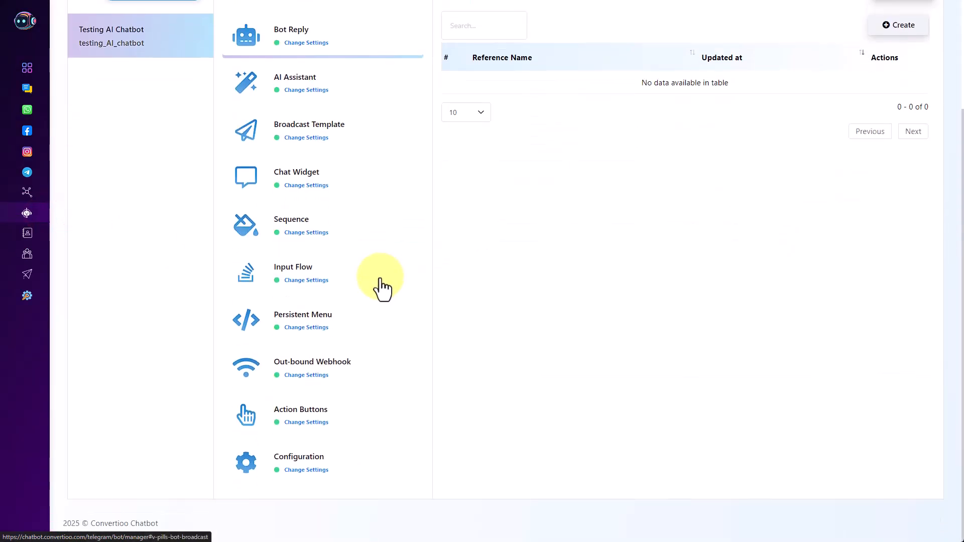
left_click(316, 470)
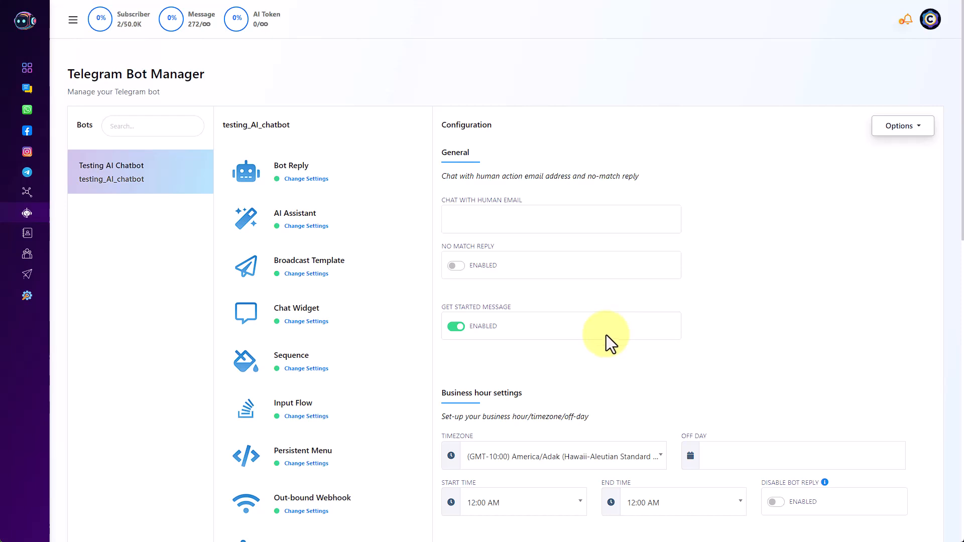
left_click(459, 266)
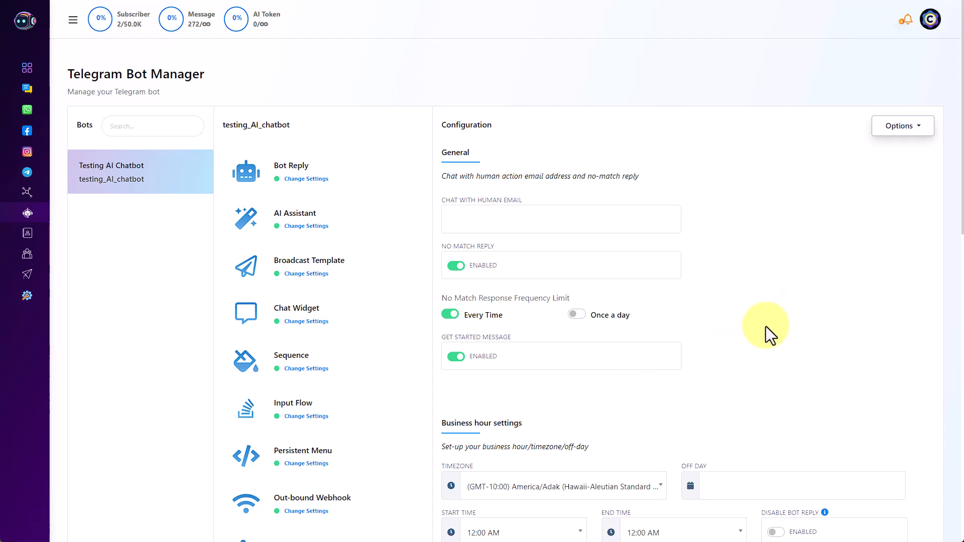
scroll(767, 327, "down", 15)
left_click(468, 479)
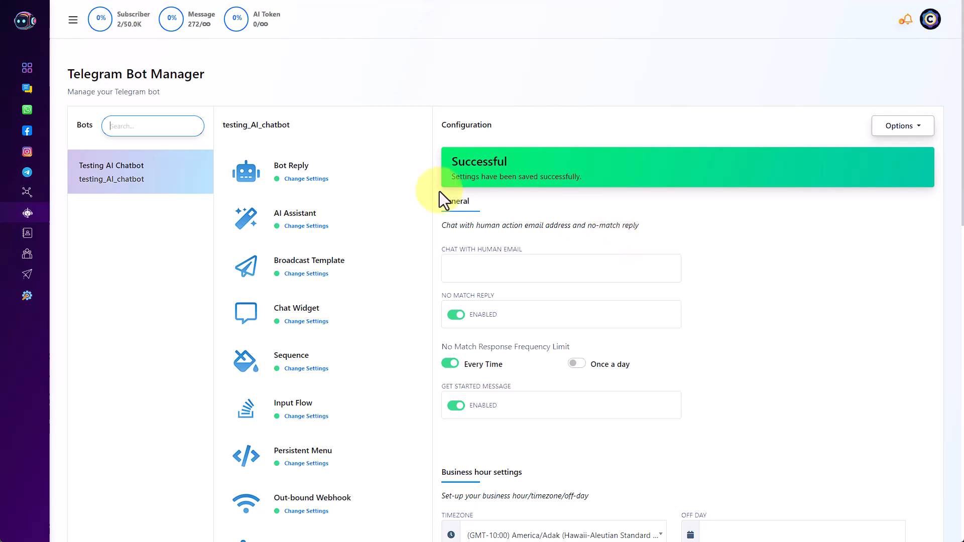
Step: Look at the Bot Reply settings, return to Configuration and recheck the guide's instruction on the No Match action button
left_click(300, 182)
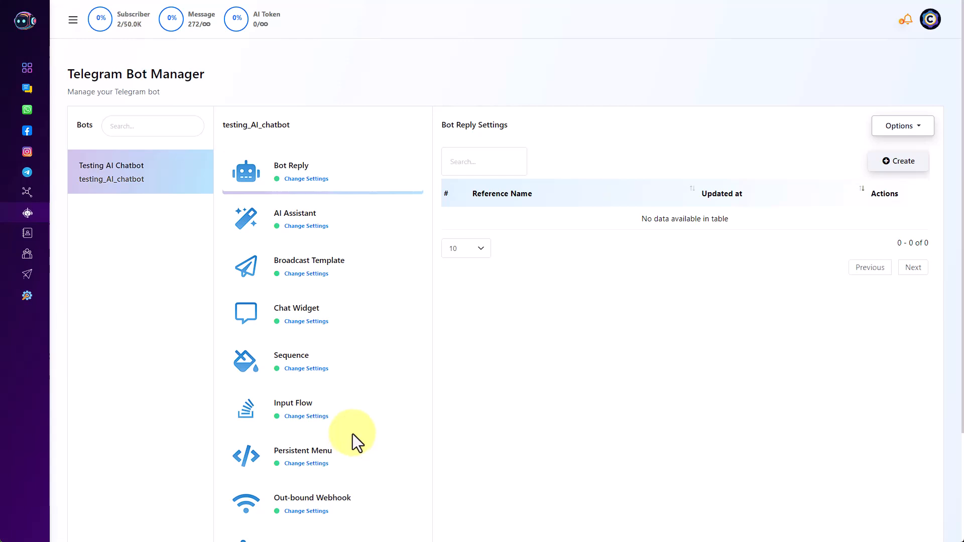
scroll(353, 442, "down", 3)
left_click(303, 469)
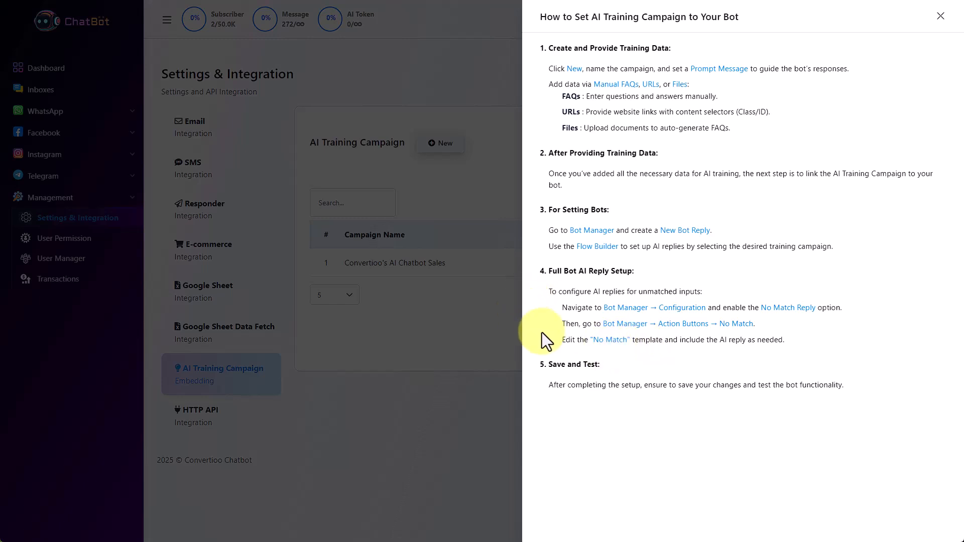
left_click_drag(591, 323, 768, 334)
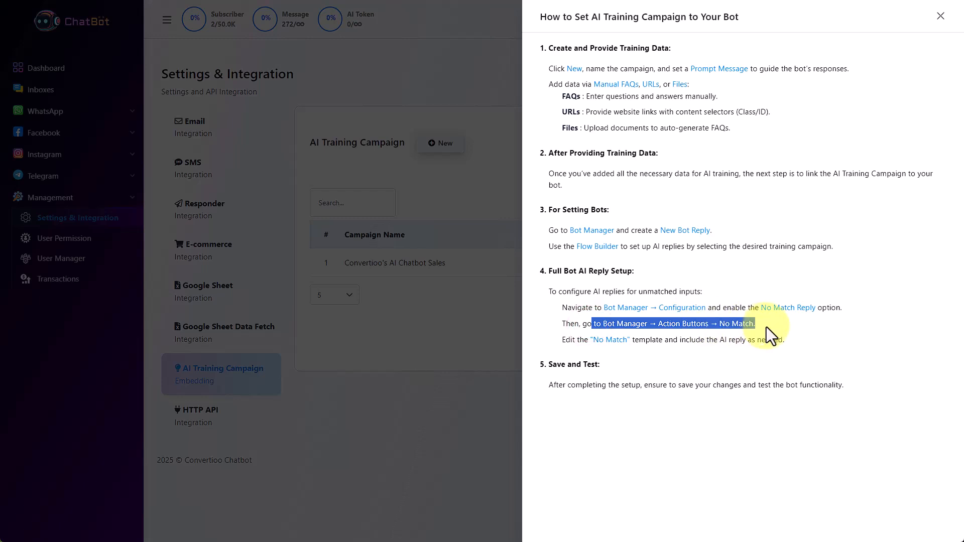
left_click(761, 351)
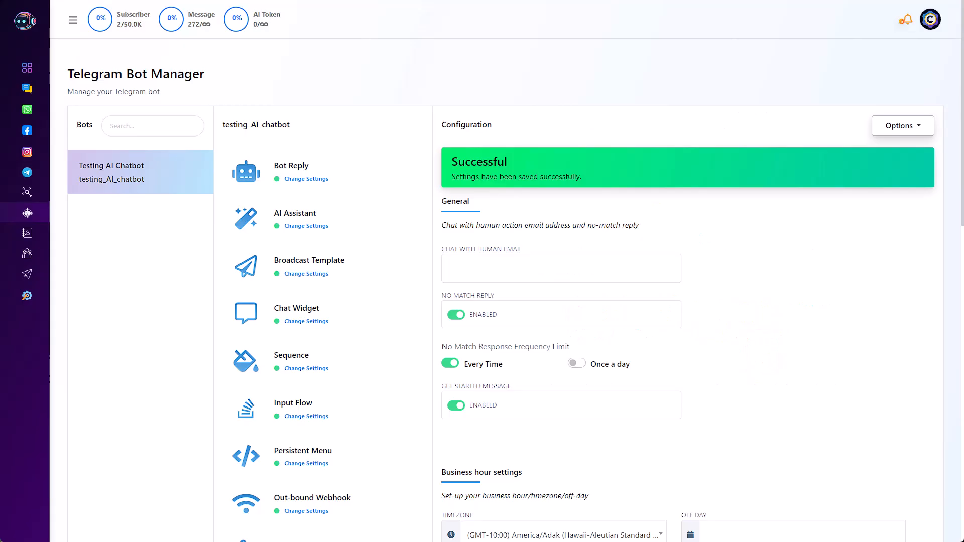
Step: Open the Telegram bot's No Match action button template in the flow builder and rearrange its blocks
scroll(350, 319, "down", 8)
scroll(326, 173, "up", 2)
left_click(314, 206)
scroll(619, 209, "up", 3)
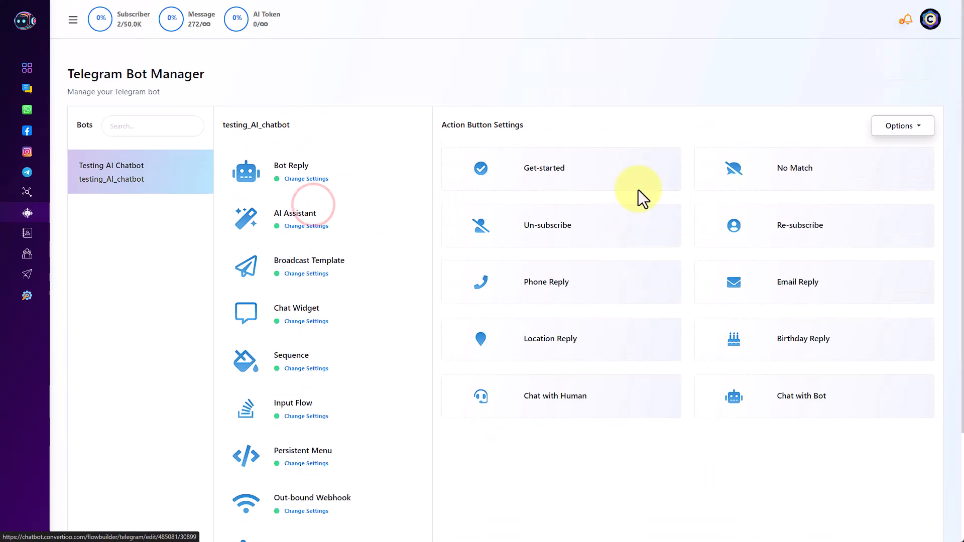
left_click(796, 171)
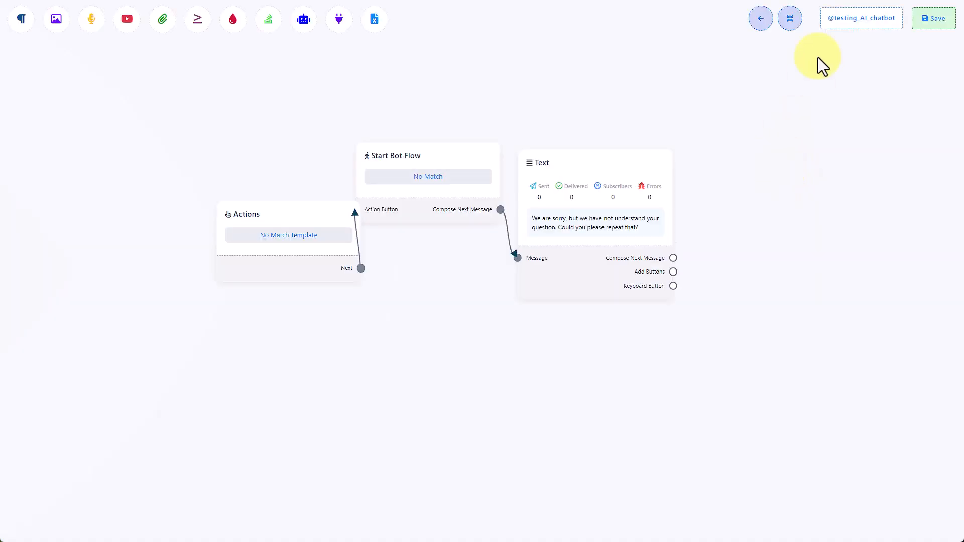
left_click(792, 20)
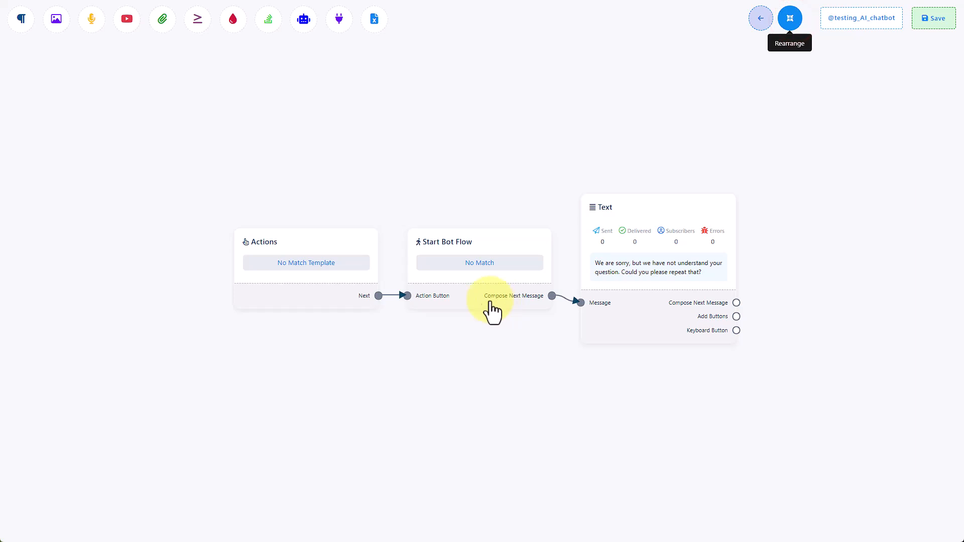
Step: Delete the default Text block with the apology message from the No Match flow
right_click(670, 275)
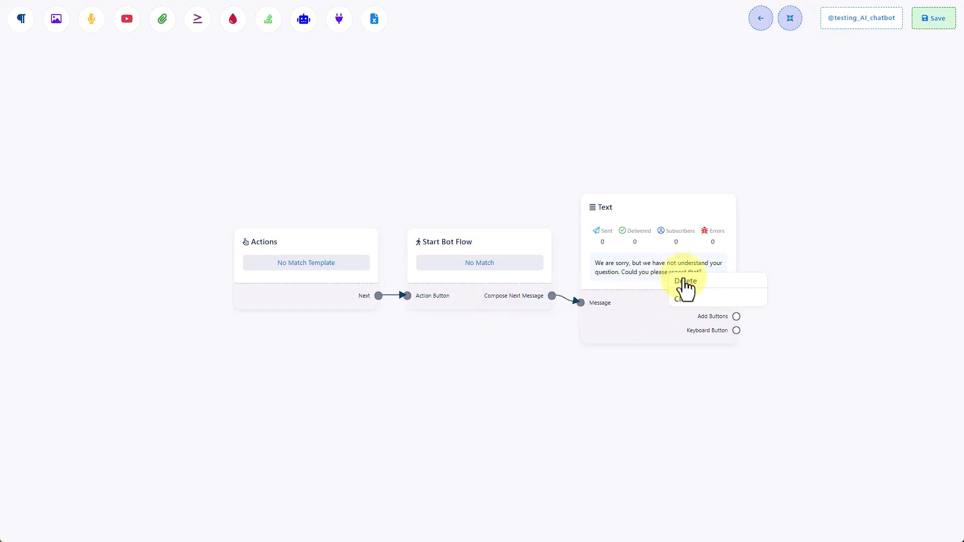
left_click(772, 242)
right_click(642, 283)
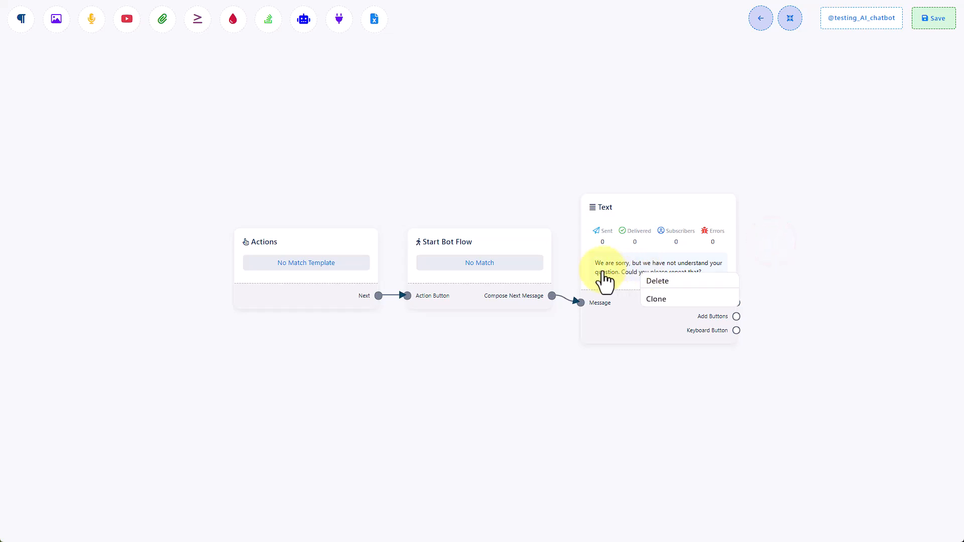
left_click(815, 241)
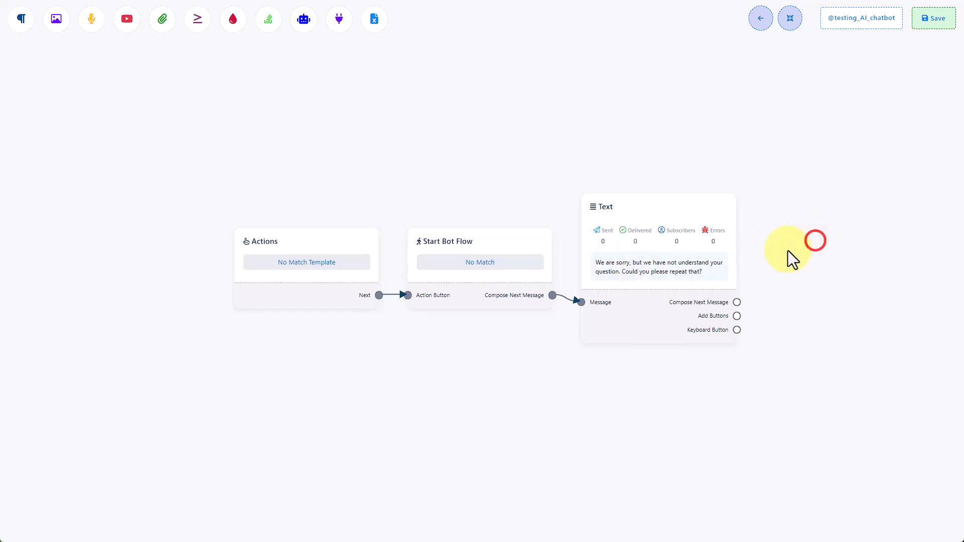
right_click(683, 277)
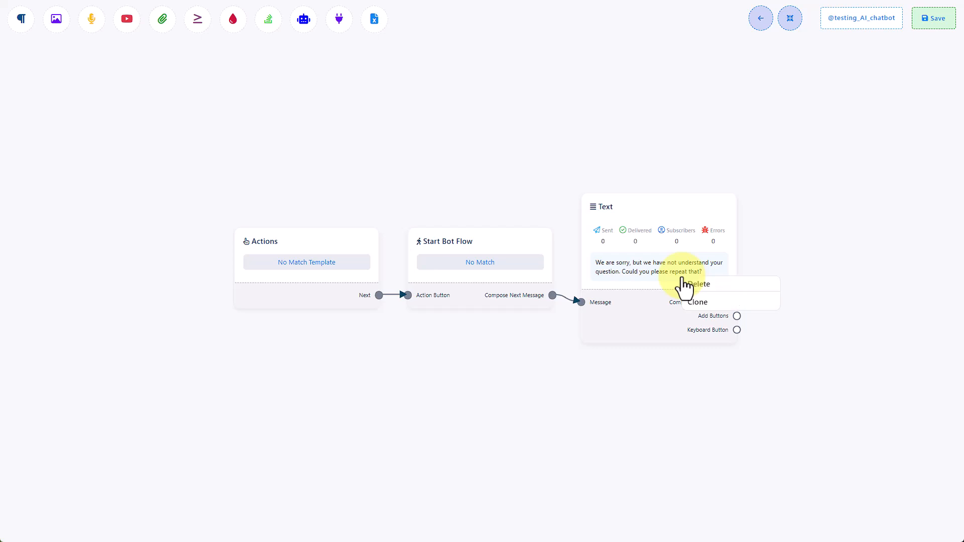
left_click(719, 286)
Step: Add an AI Reply block as the next message after Start Bot Flow and position it beside that block
left_click_drag(553, 295, 635, 201)
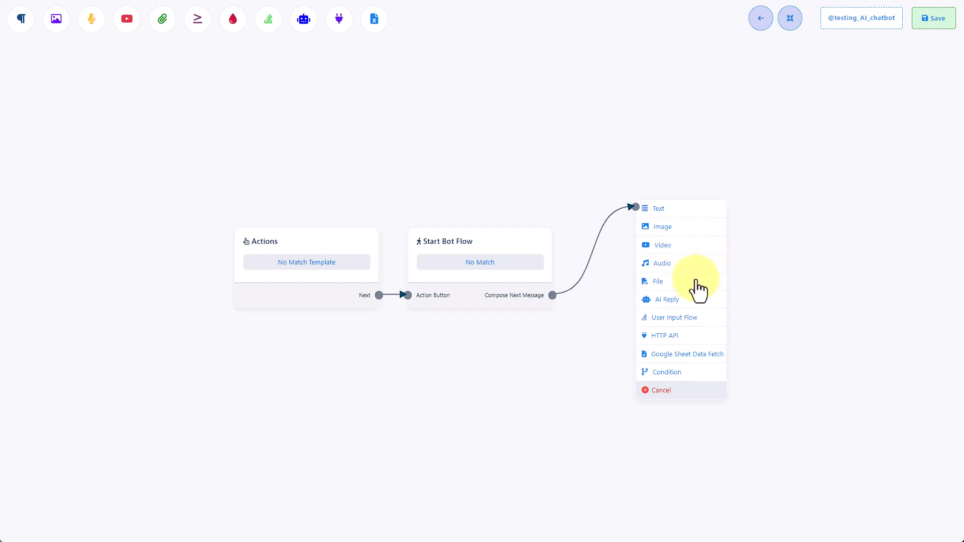
left_click(673, 300)
left_click_drag(721, 349, 652, 254)
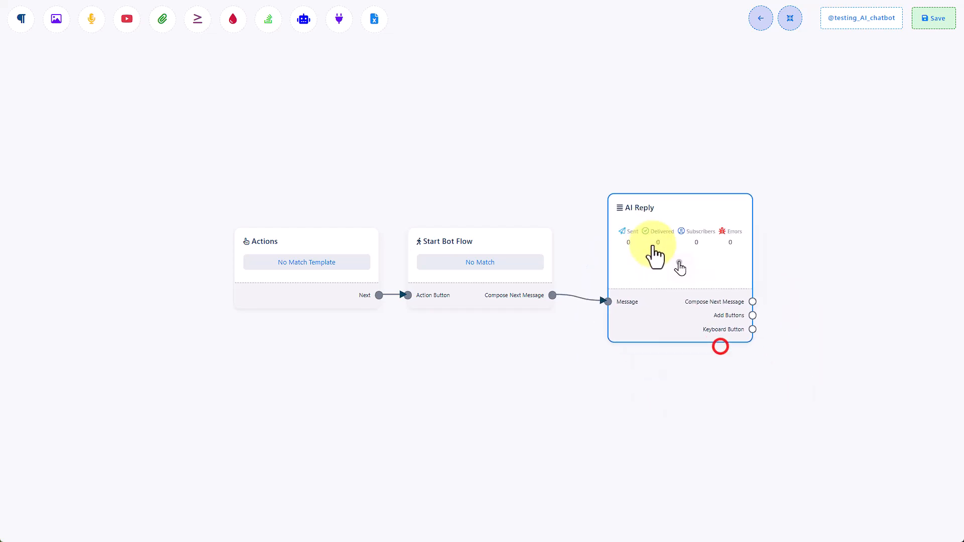
Step: Link the AI Reply block to the Convertioo's AI Chatbot Sales training campaign and save the rearranged No Match flow
double_click(651, 254)
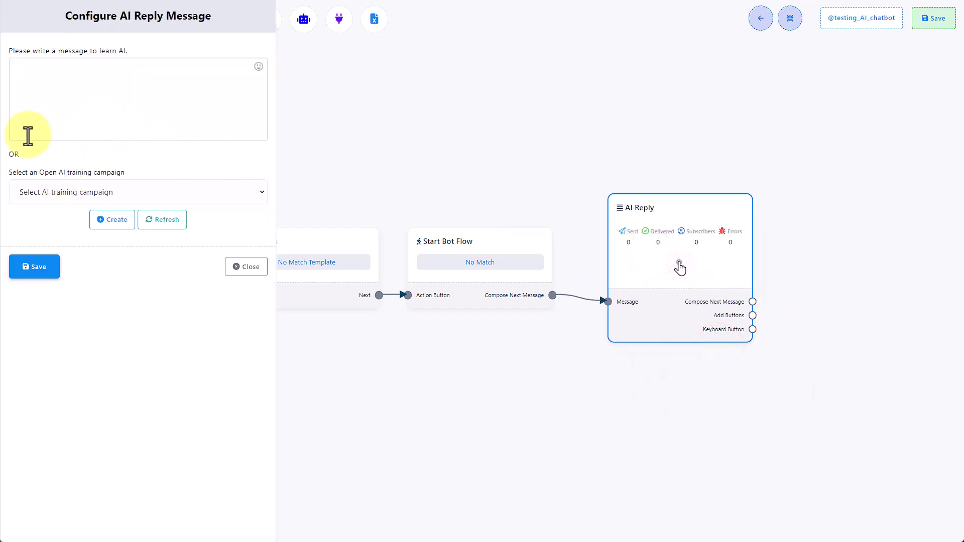
left_click(23, 189)
left_click(46, 229)
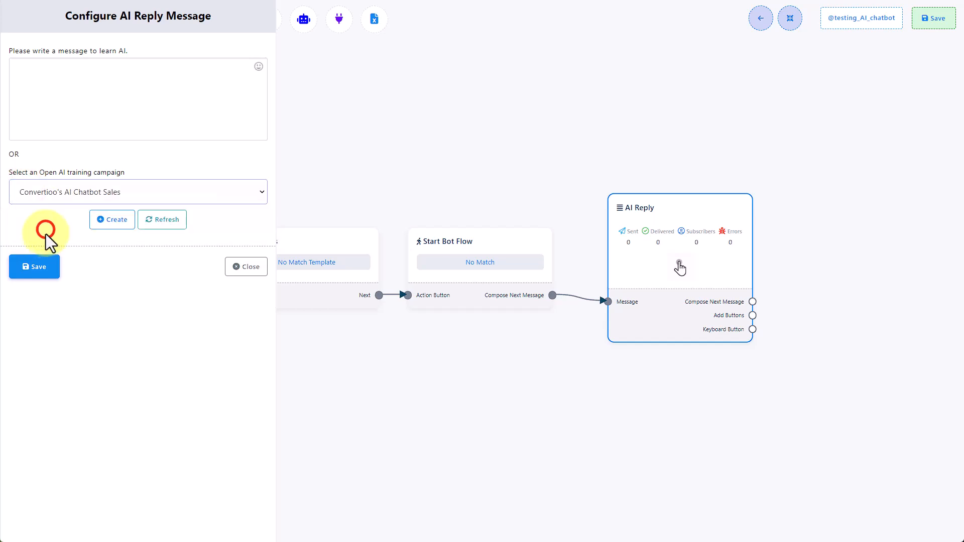
left_click(38, 270)
left_click(789, 18)
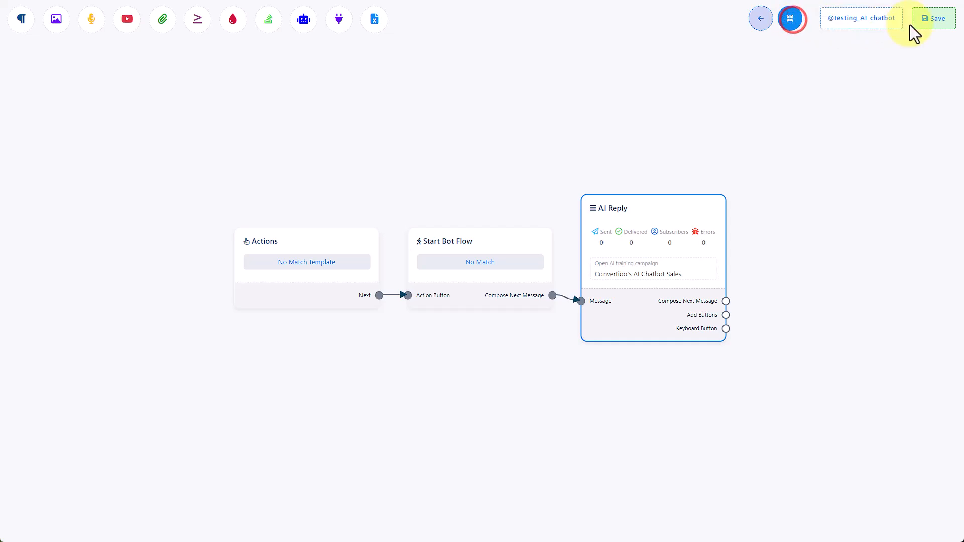
left_click(924, 27)
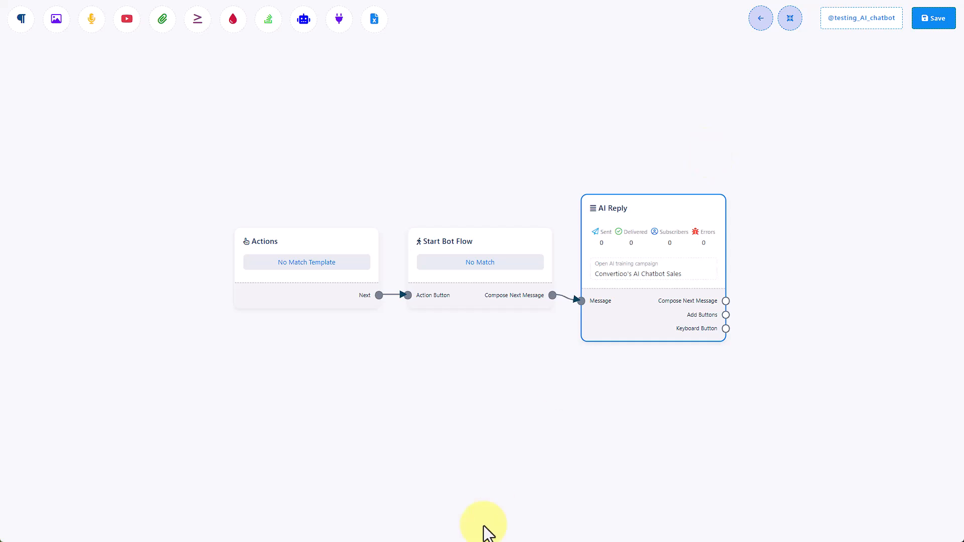
Step: Switch to Telegram, open the Testing AI Chatbot chat from BotFather's t.me/testing_AI_chatbot link and start the bot
left_click(277, 541)
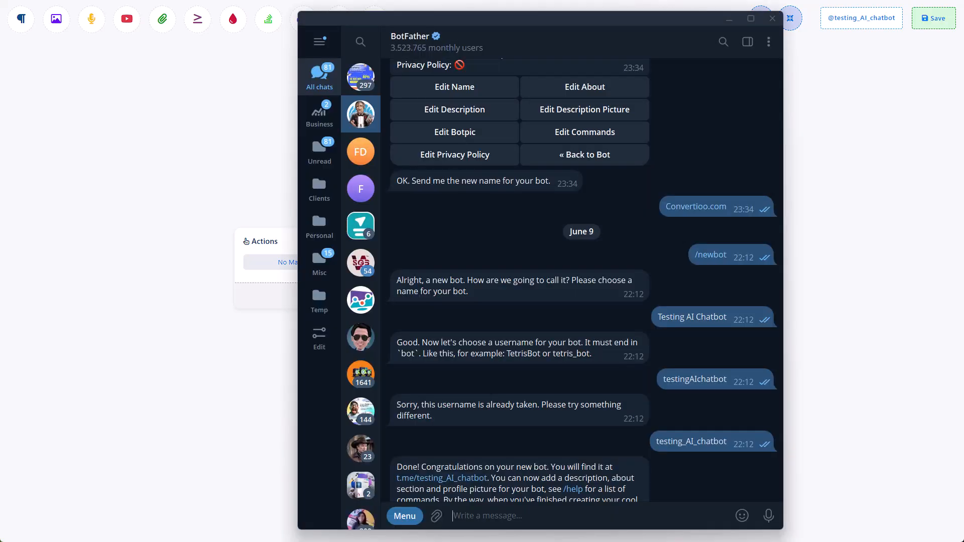
left_click(452, 480)
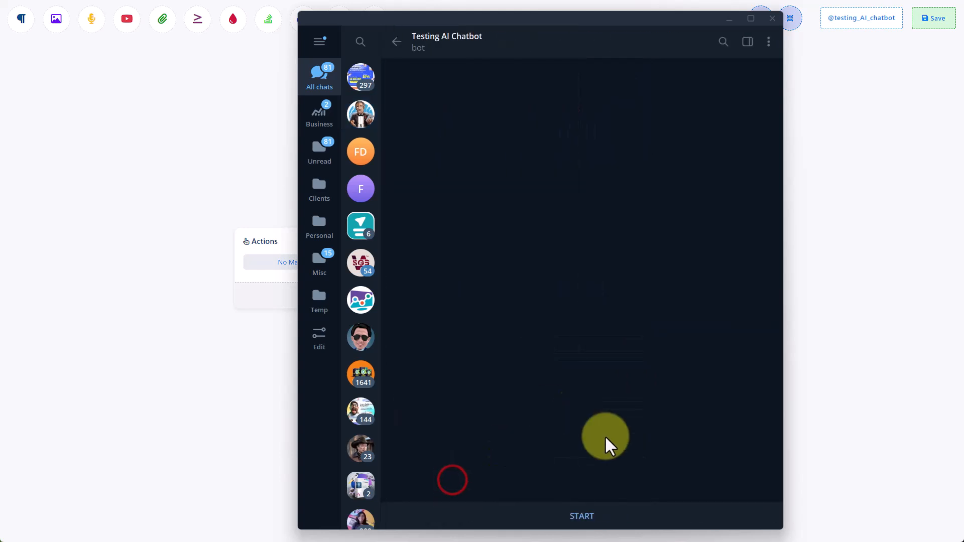
left_click(582, 518)
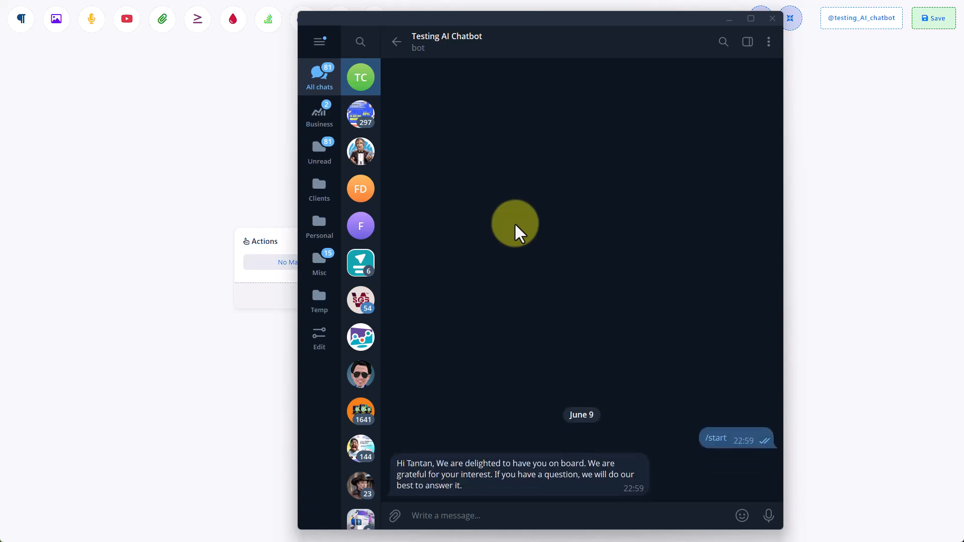
double_click(426, 476)
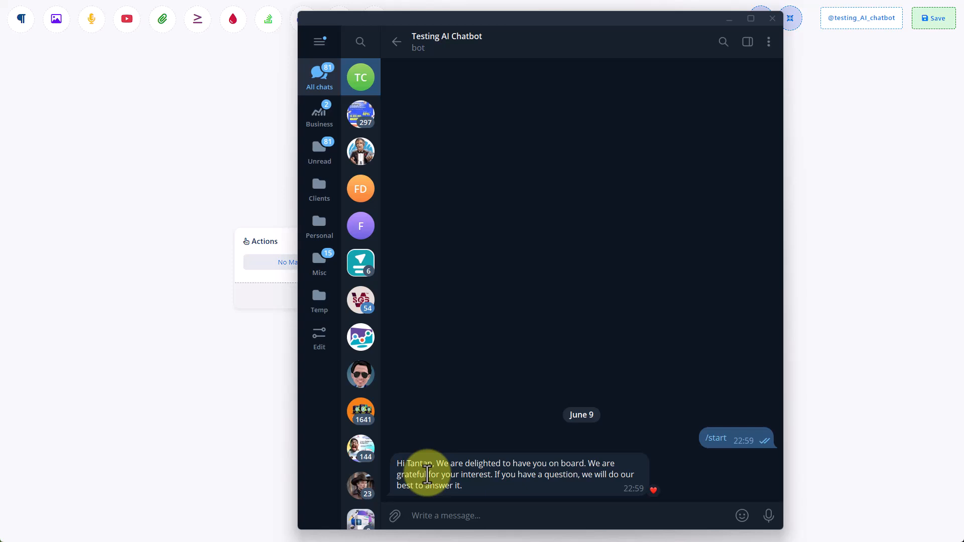
Step: Ask the bot about its features with the message "tolong jelasin fiturnya apa aja?" and read through its reply
left_click(437, 518)
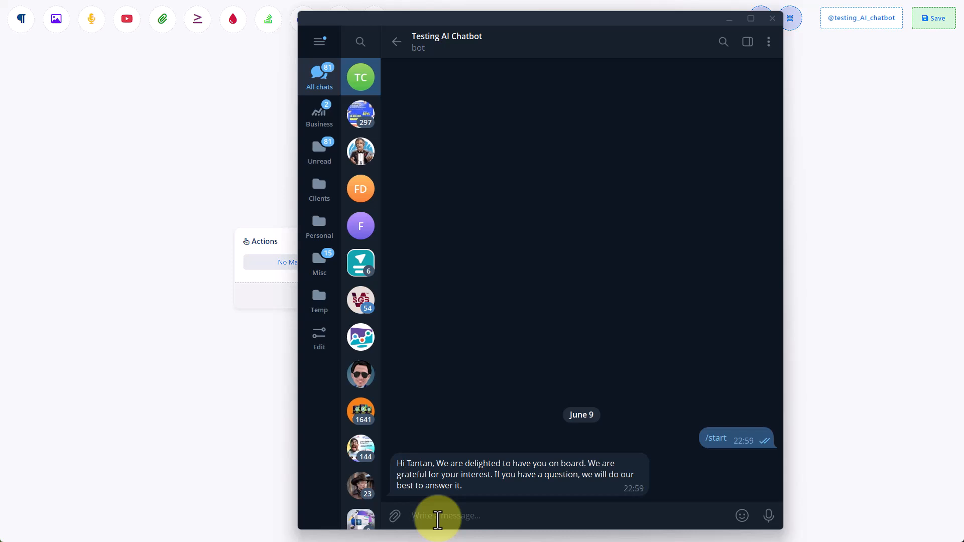
type("tolong jelasin fiturnya apa aja?")
key("Return")
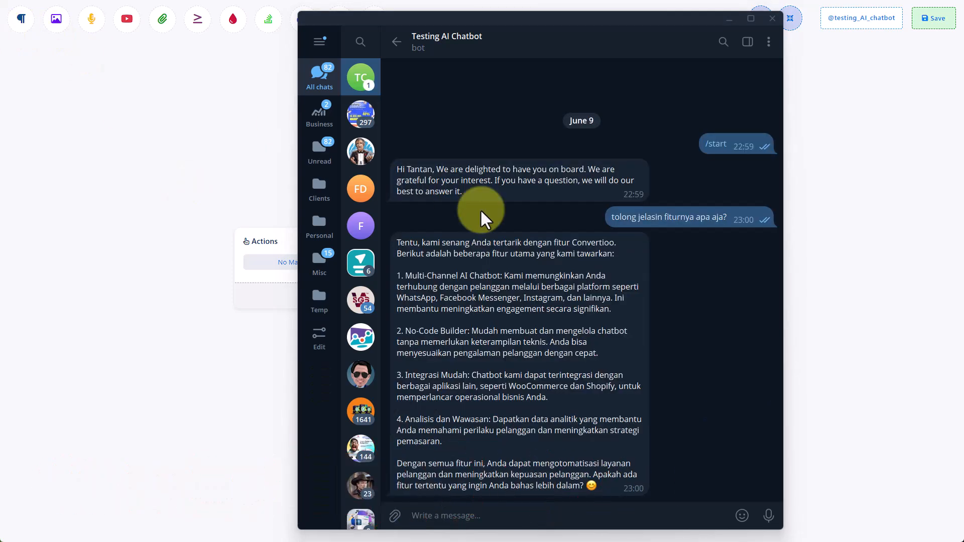
double_click(484, 251)
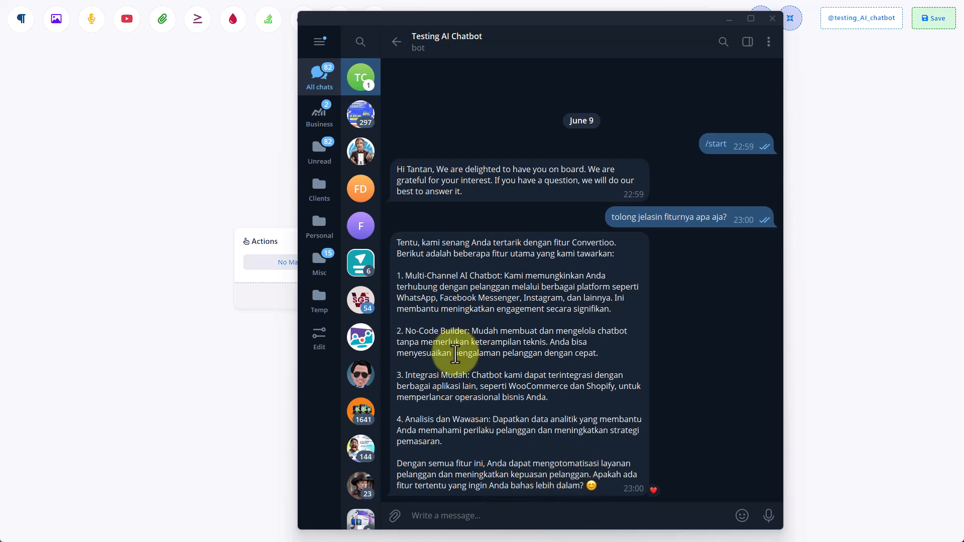
left_click(592, 478)
left_click(535, 305)
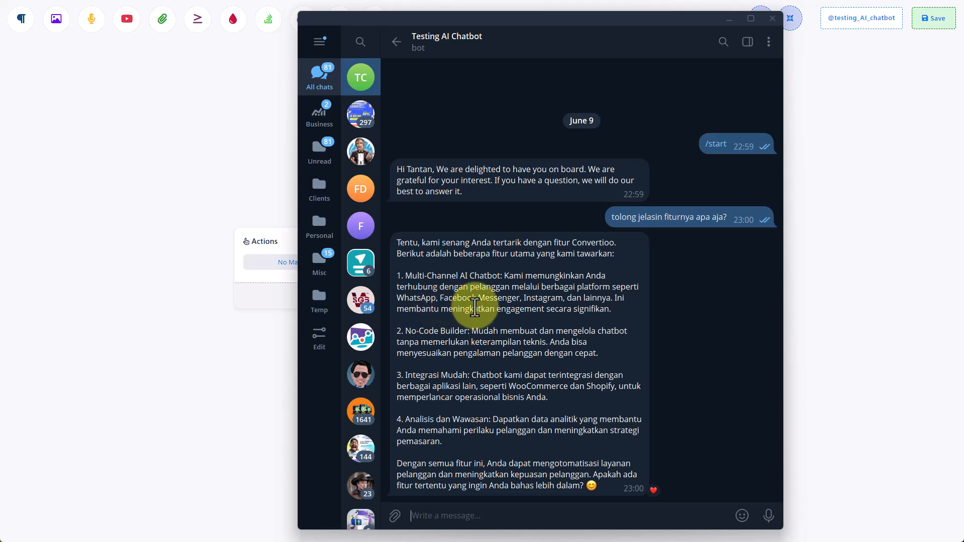
Step: Send the follow-up question "No-Code Builder maksudnya gimana?" to the bot, copying the feature name from its reply
left_click(487, 514)
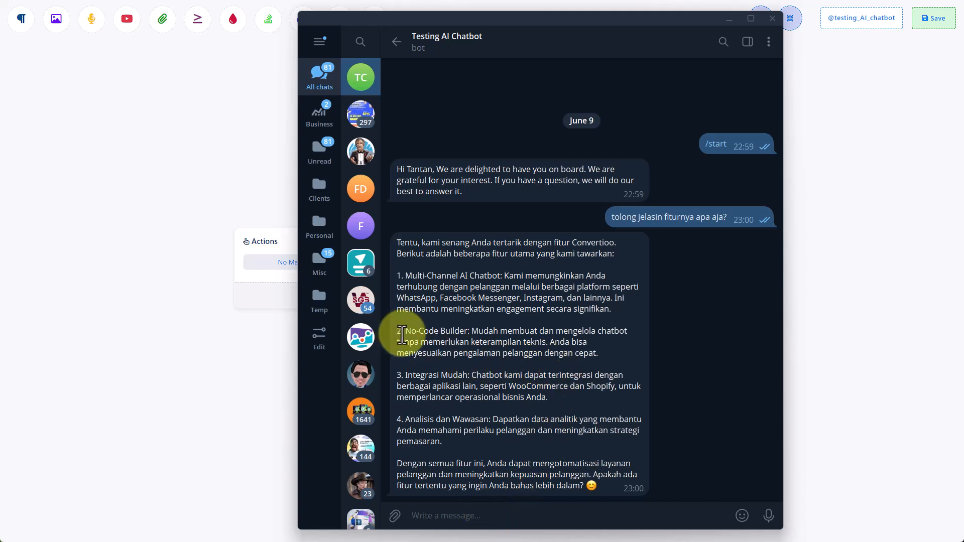
left_click_drag(405, 332, 469, 514)
type("maksudnya gimana?")
key("Return")
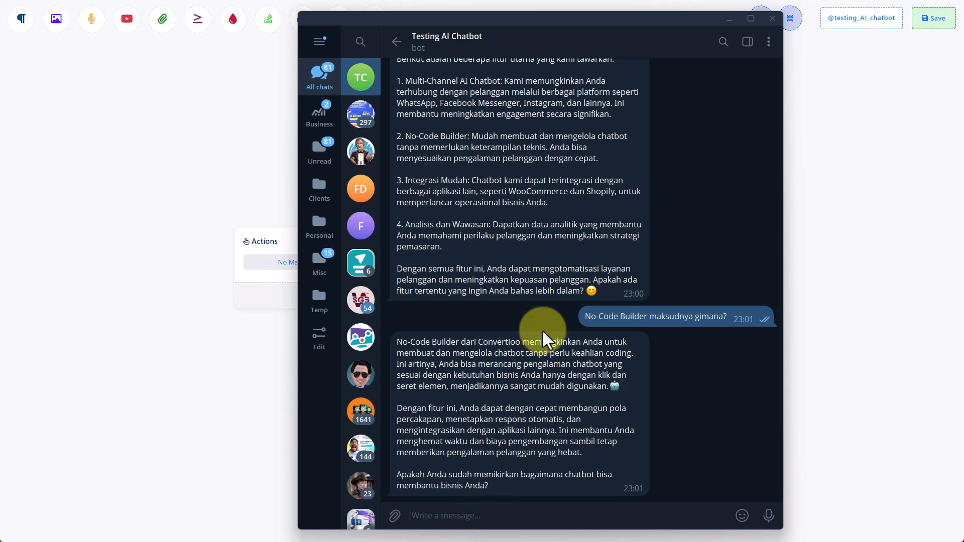
double_click(513, 431)
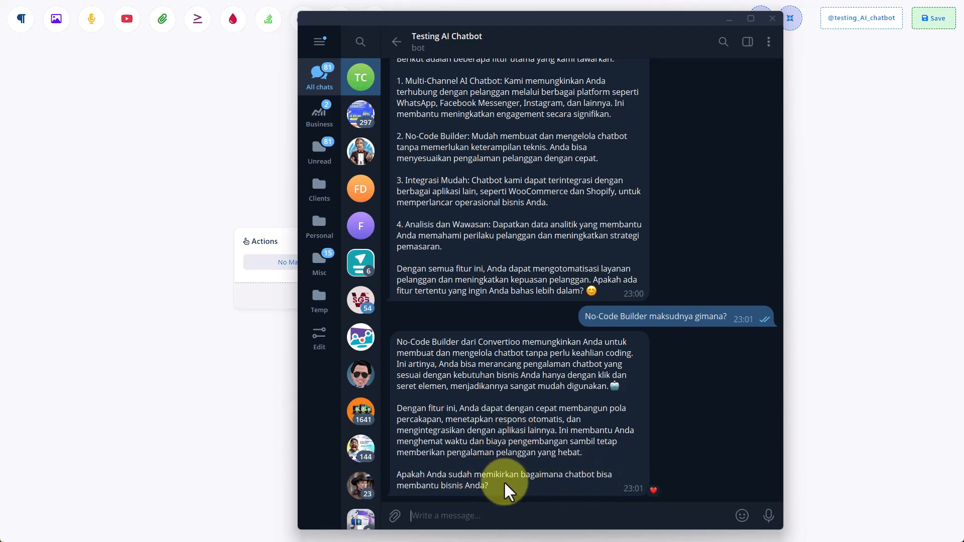
Step: Ask the bot "sy bisnis jualan properti, apakah cocok untuk sy?" and read its answer
left_click(487, 517)
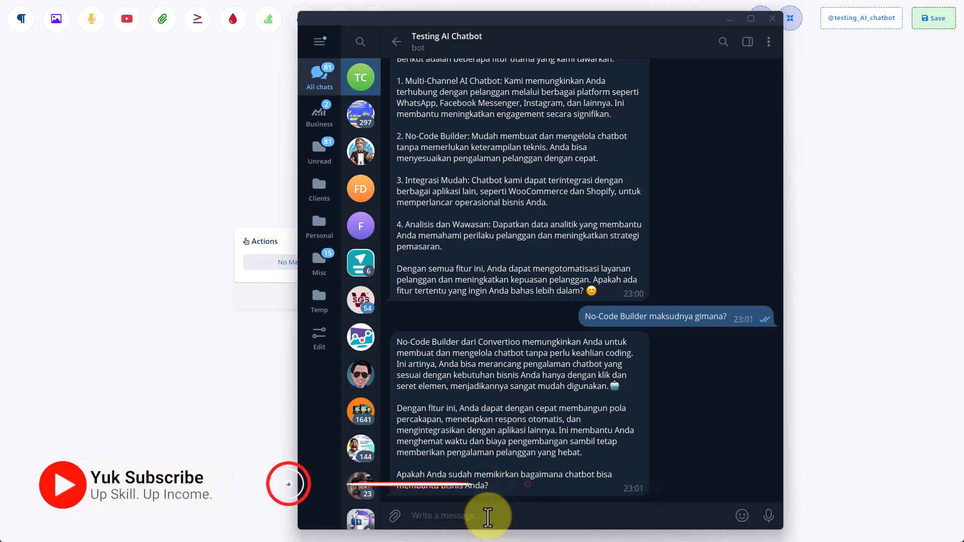
type("sy bisnis")
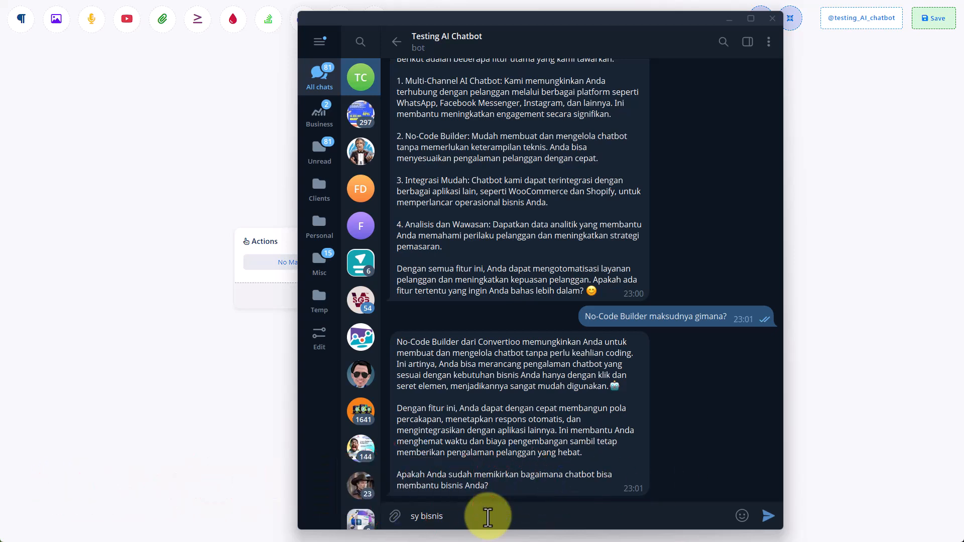
type(" pro")
key("BackSpace")
key("BackSpace")
key("BackSpace")
type("jualan properti, apakah cocok untuk sy?")
key("Return")
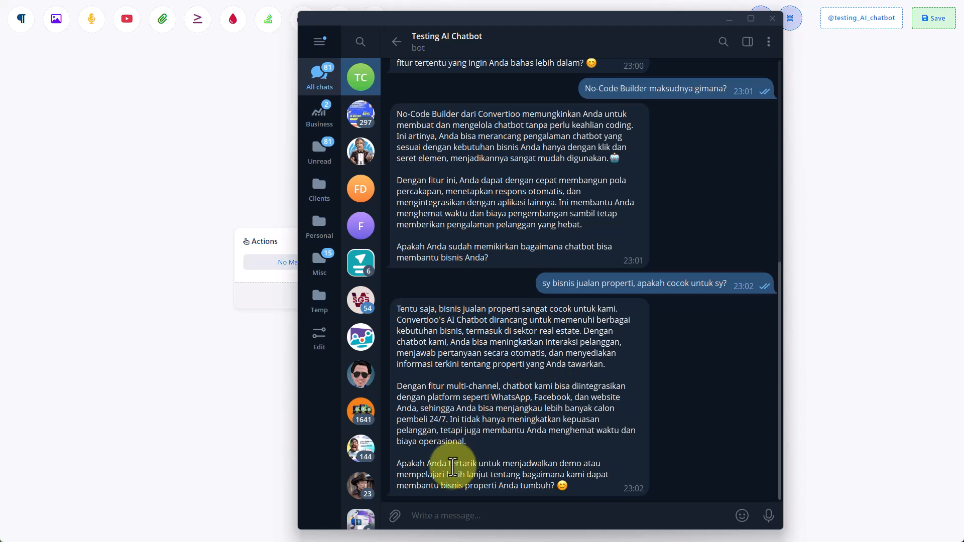
double_click(484, 473)
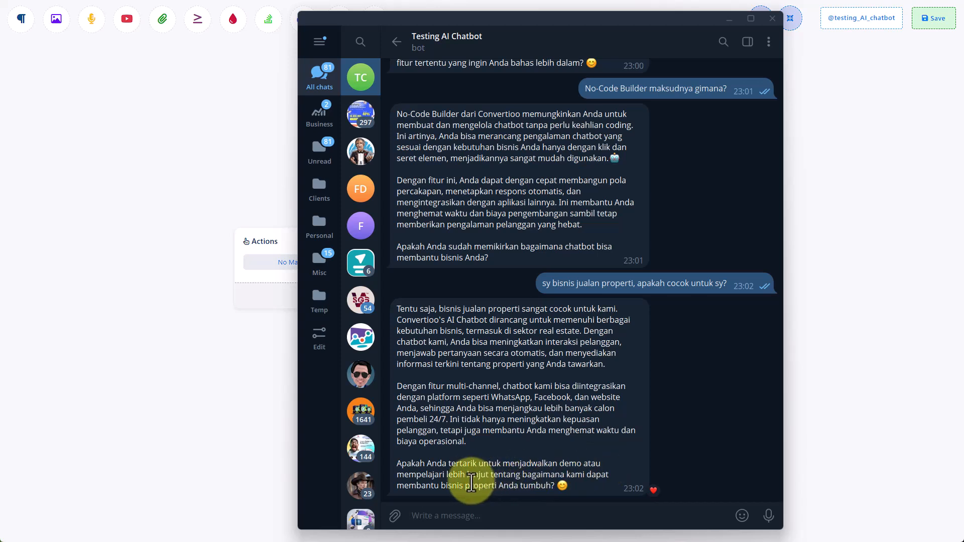
double_click(486, 397)
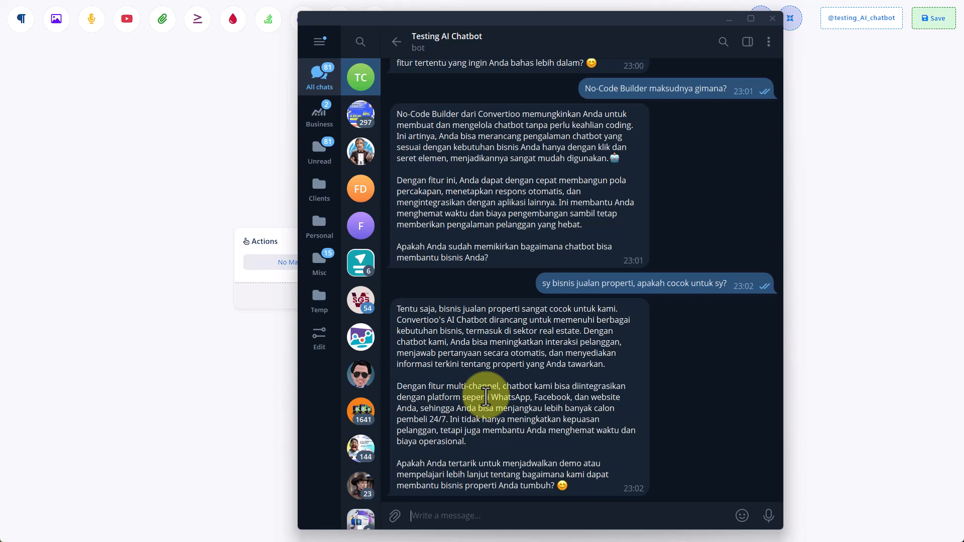
Step: Decline the bot's demo offer with the message "tidak, thx" and read its response
type("tidak, thx")
key("Return")
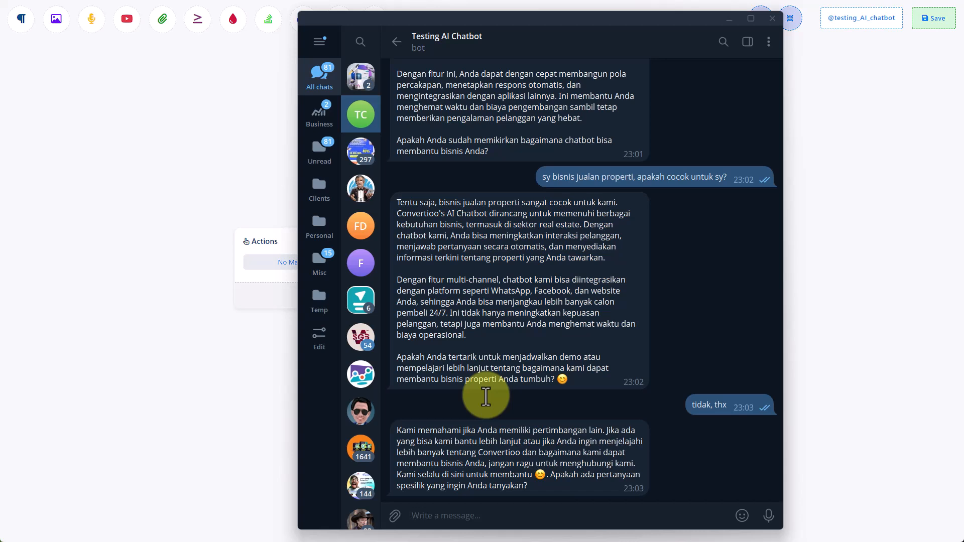
double_click(592, 445)
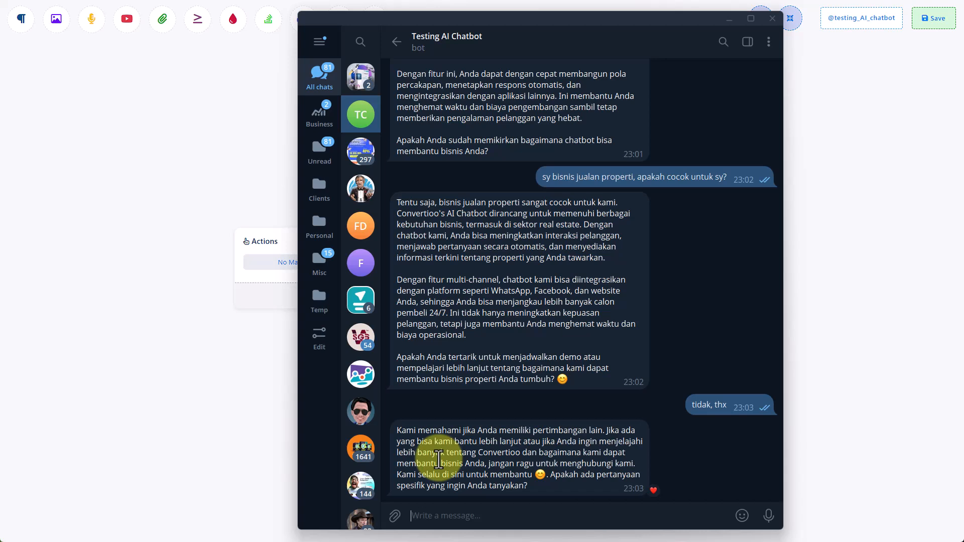
double_click(663, 456)
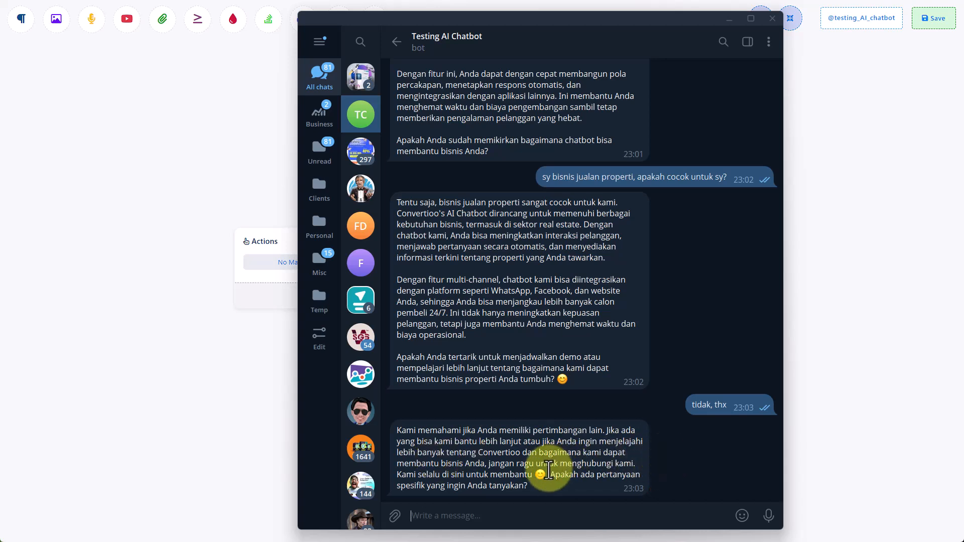
double_click(444, 485)
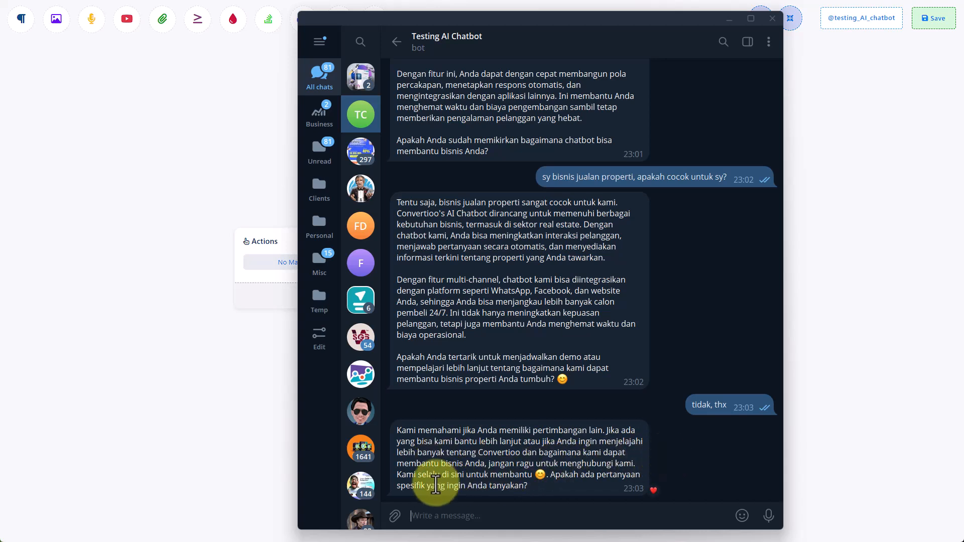
double_click(527, 452)
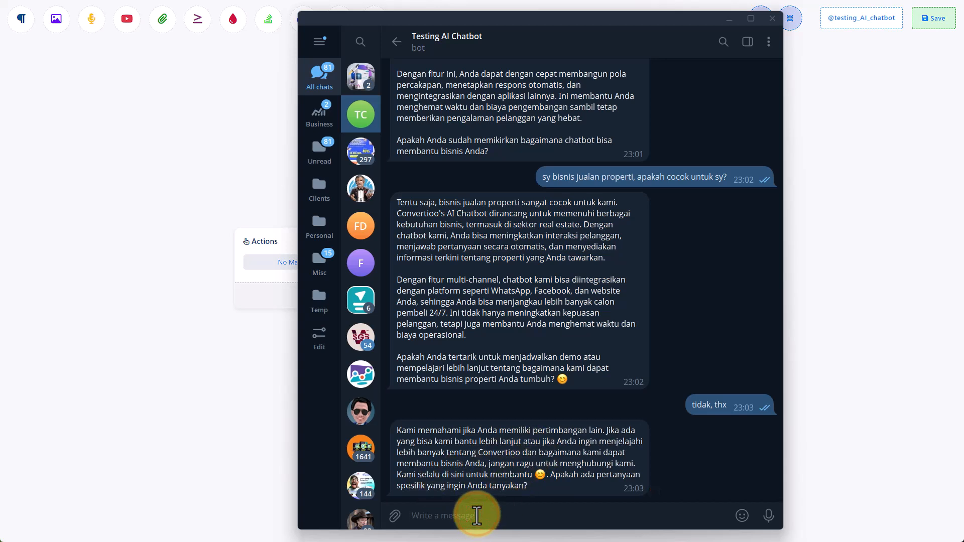
Step: End the test conversation by sending the bot "udah itu aja, terima kasih"
type("udah itu aja,")
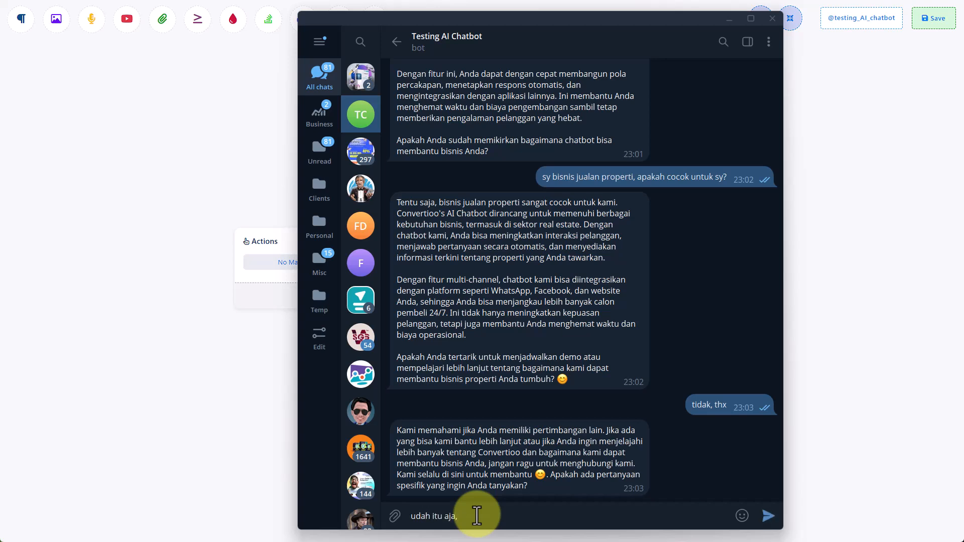
type(" terima kasih")
key("Return")
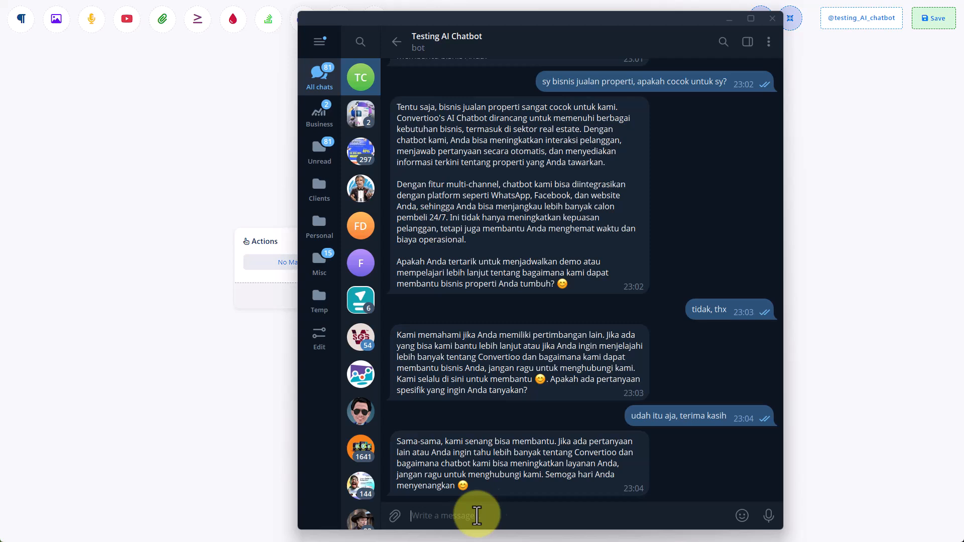
double_click(536, 395)
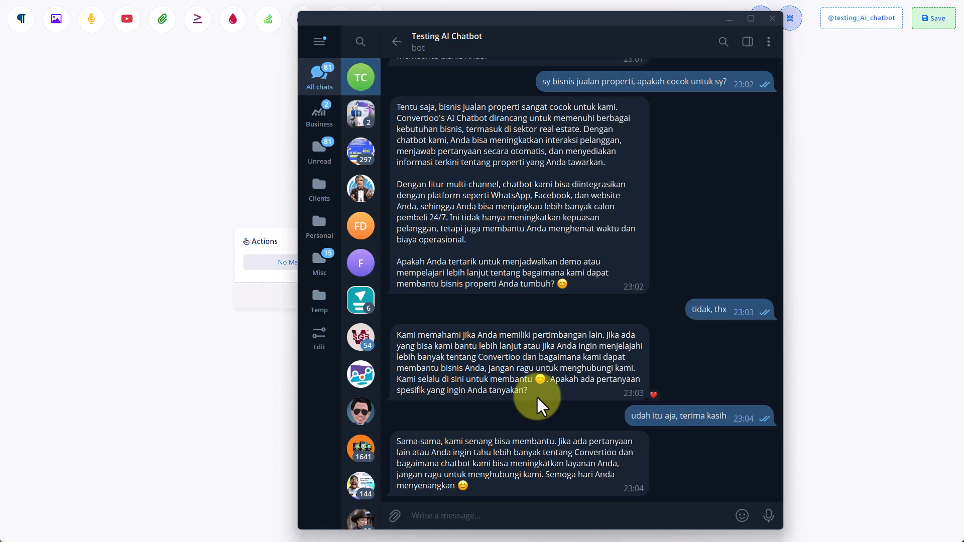
double_click(538, 393)
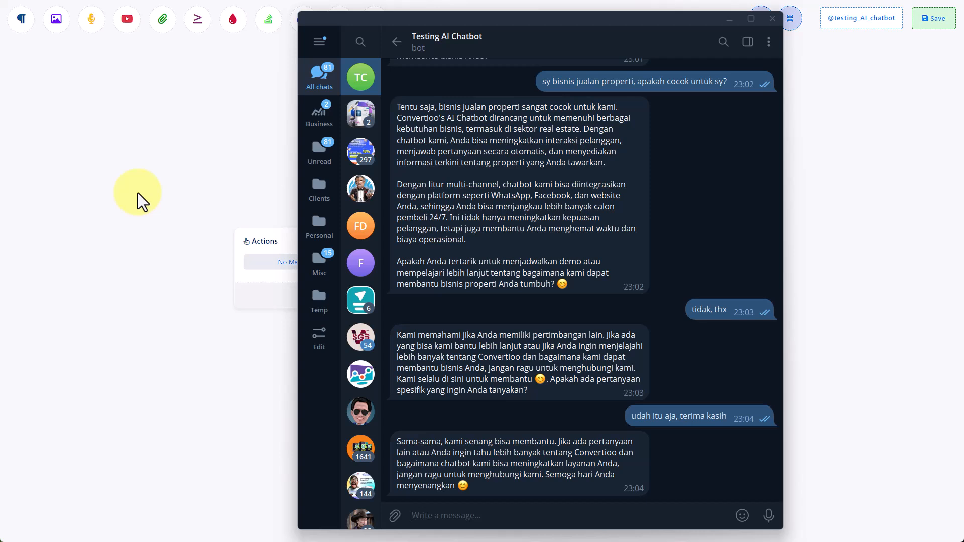
Step: Return to Convertioo ChatBot and examine the "For Setting Bots" section of the AI training campaign guide
left_click(138, 192)
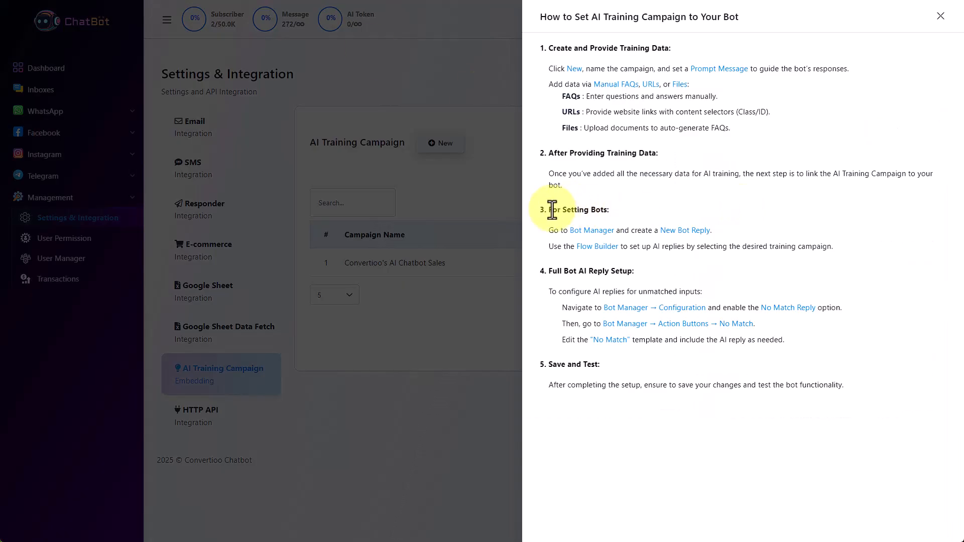
left_click_drag(540, 210, 857, 252)
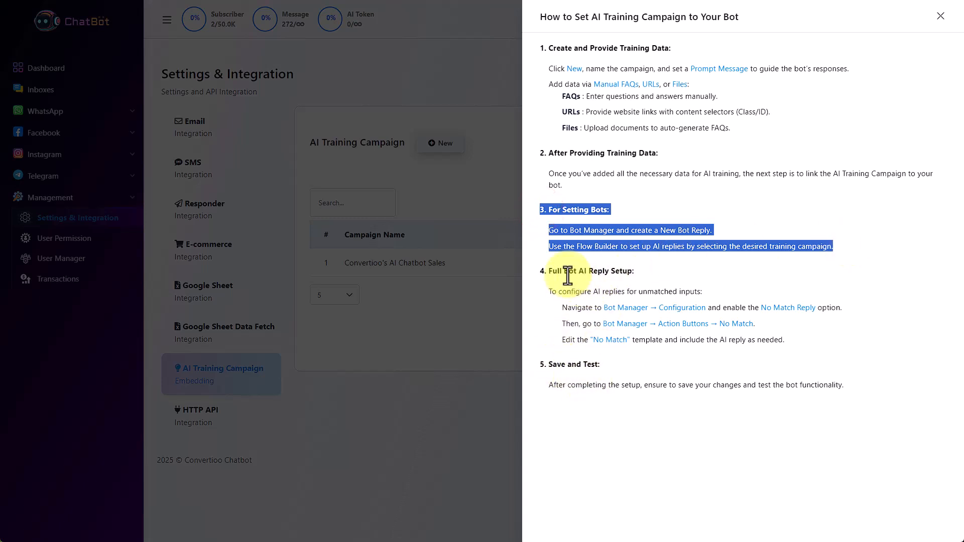
left_click(577, 207)
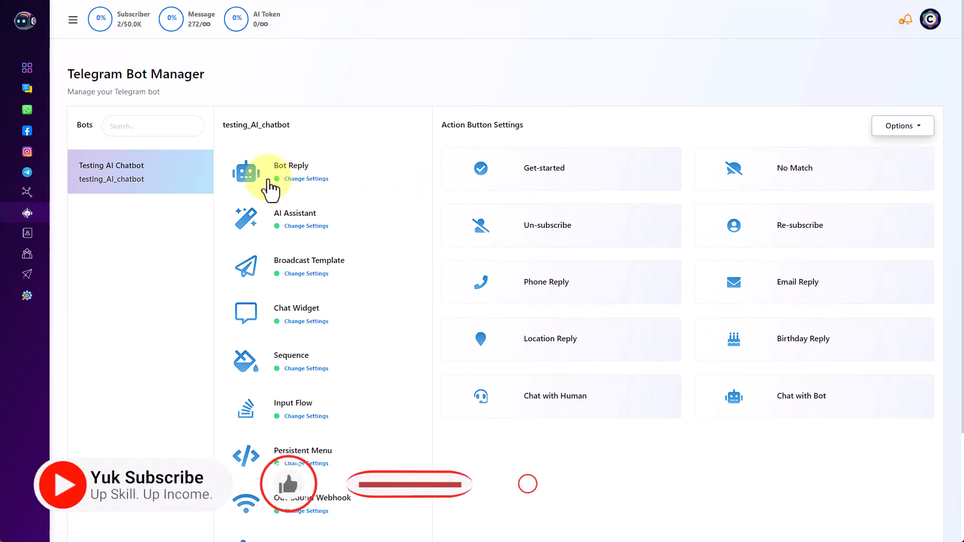
Step: Create a new bot reply for Testing AI Chatbot in the Telegram Bot Manager
left_click(130, 179)
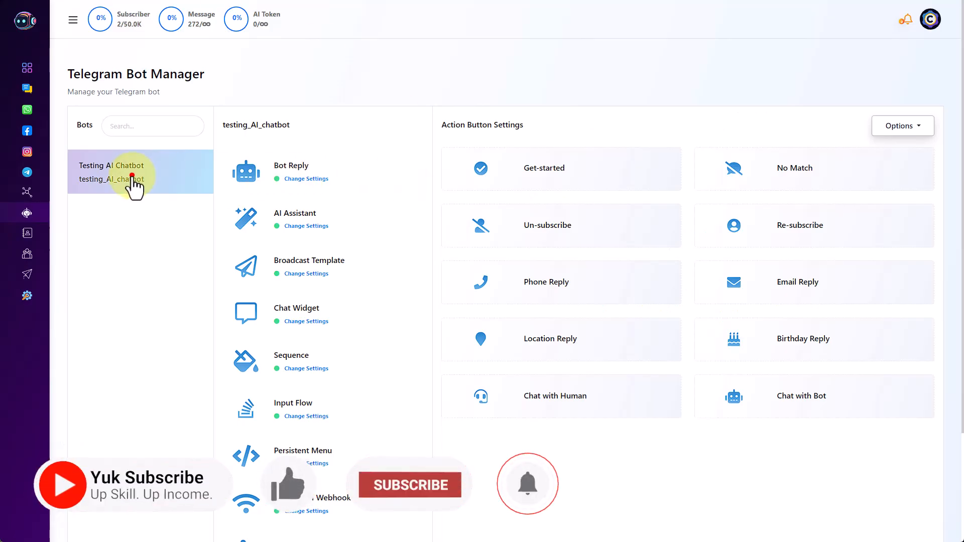
left_click(289, 173)
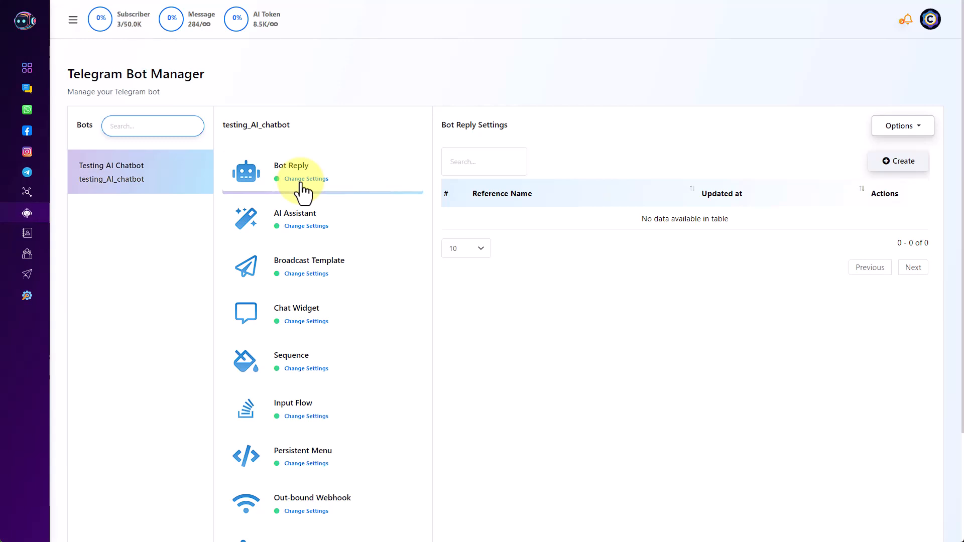
left_click(904, 161)
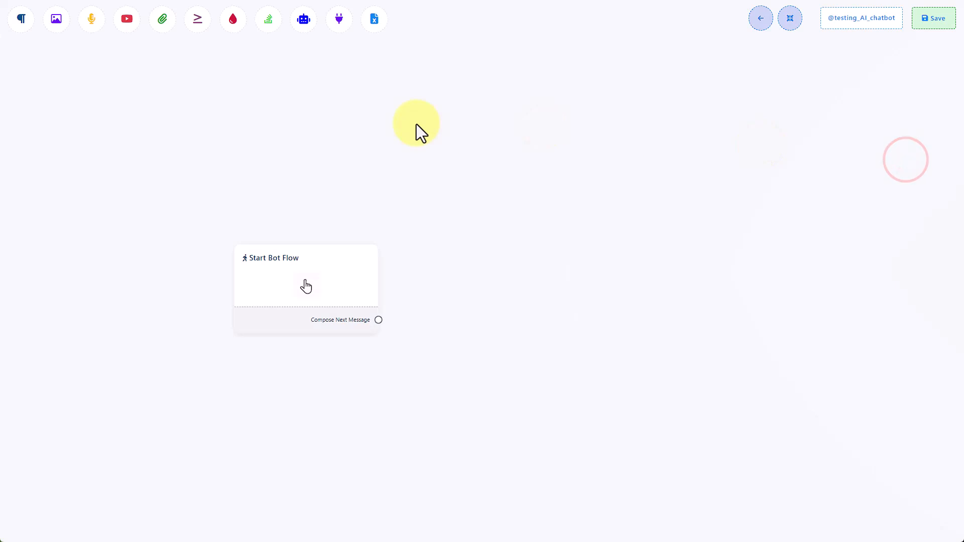
Step: Open the Start Bot Flow block's configuration and enter "warna merah" as the trigger keyword
left_click(300, 283)
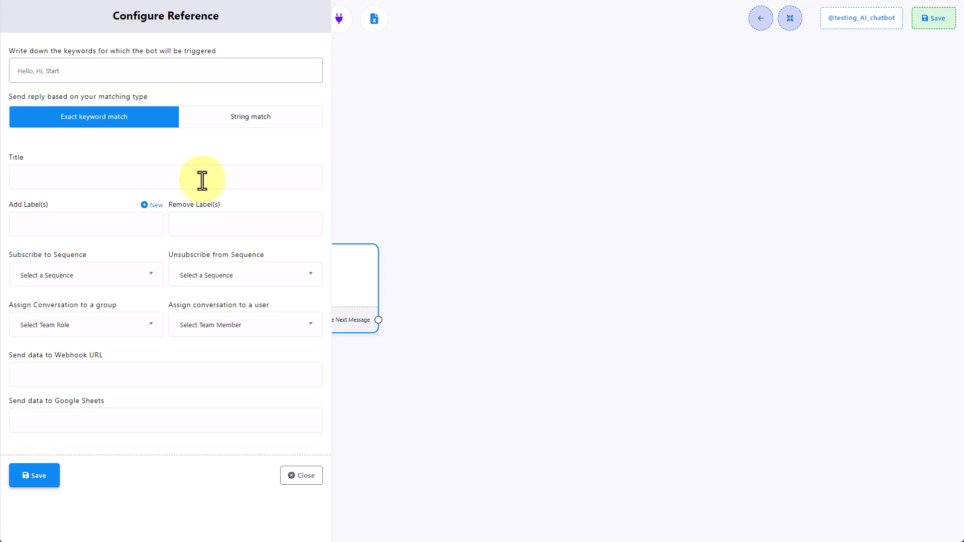
left_click(111, 74)
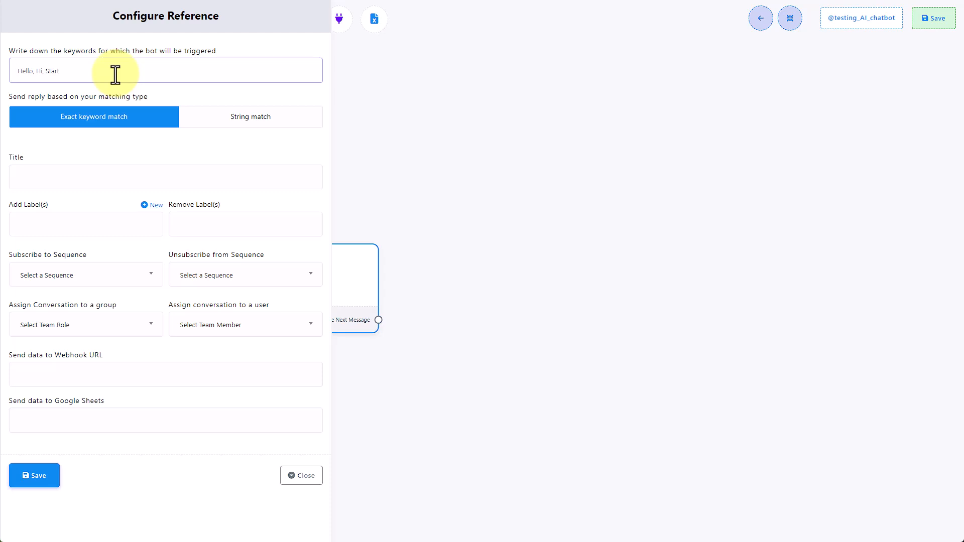
left_click(116, 75)
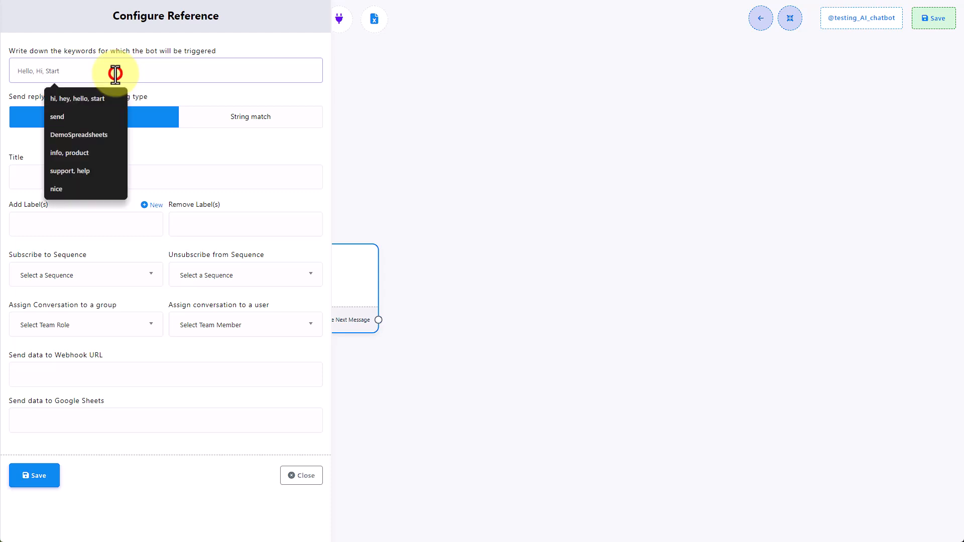
left_click(158, 45)
left_click(81, 43)
left_click(63, 74)
left_click(71, 42)
left_click(63, 71)
type("warn")
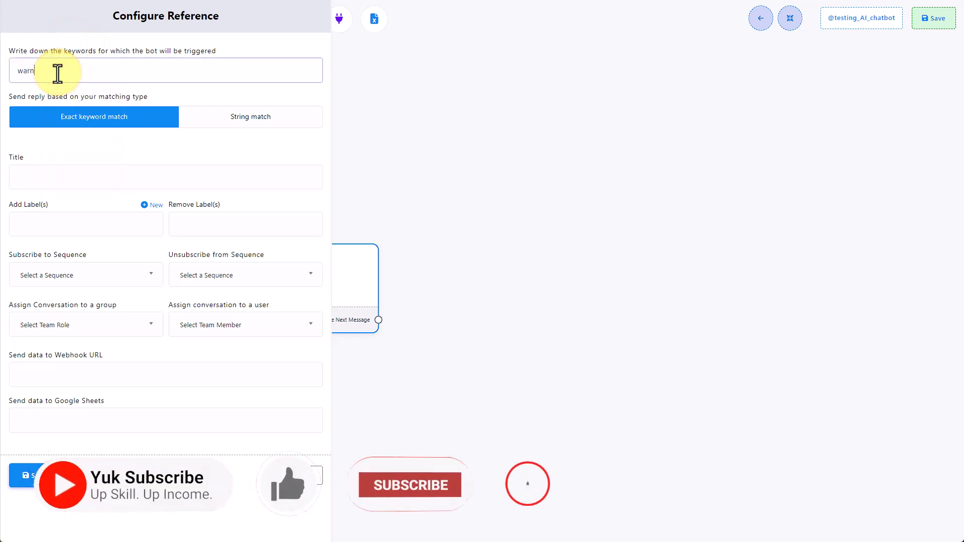
type("a merah")
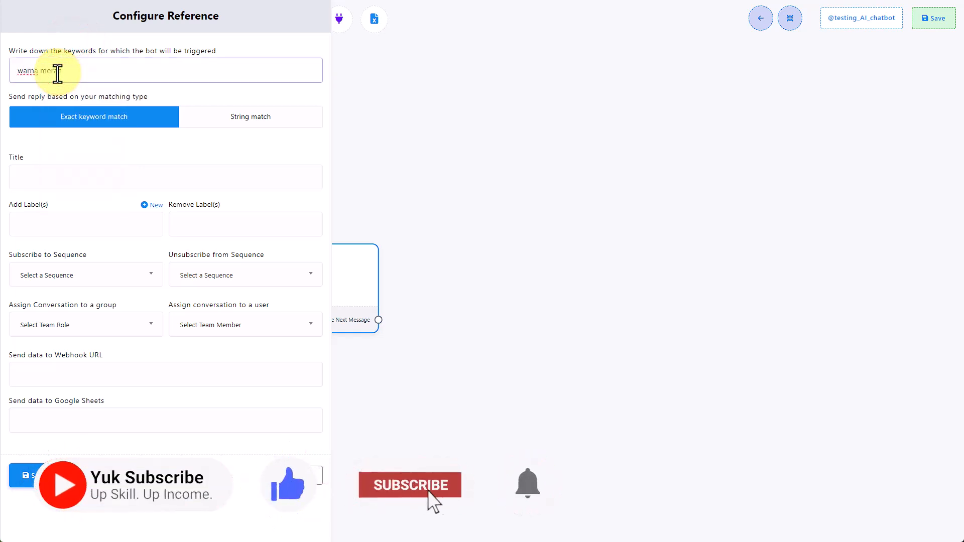
Step: Set the keyword matching to String match, title the reply "warna merah", and save the start block's configuration
left_click(271, 122)
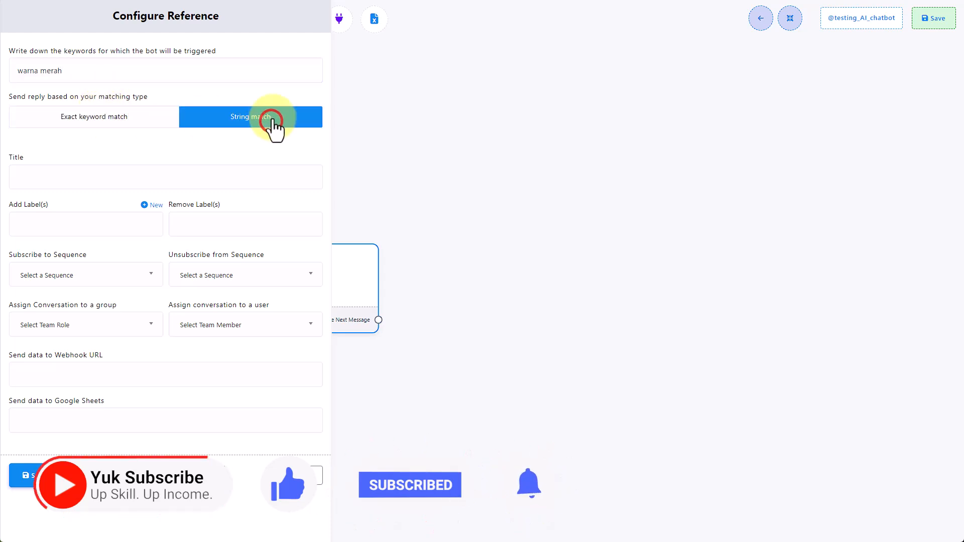
left_click(32, 477)
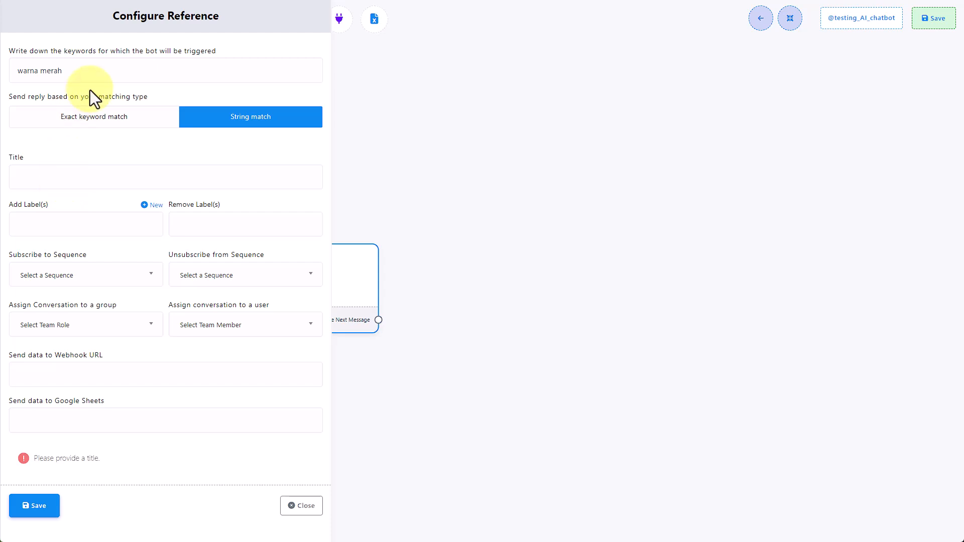
triple_click(101, 68)
key("ctrl+c")
left_click(35, 166)
key("ctrl+v")
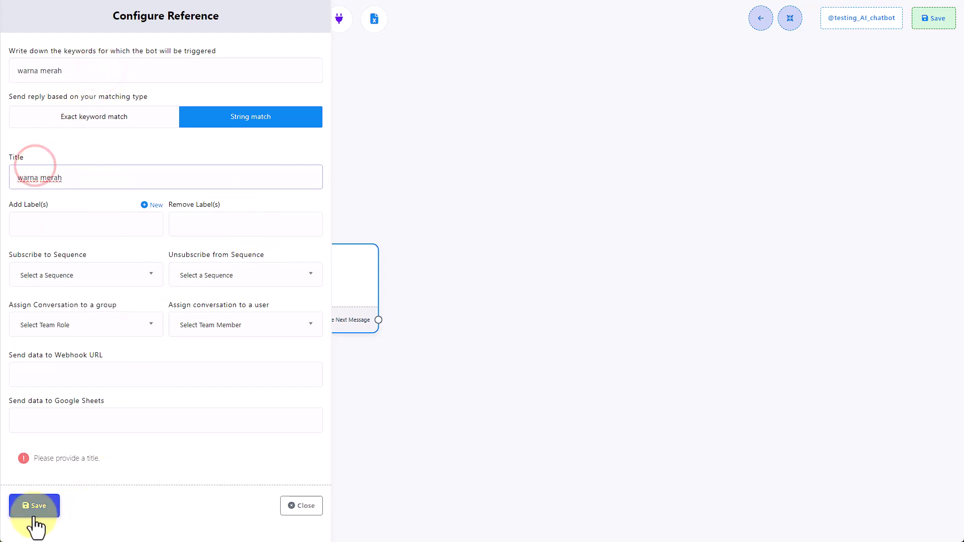
left_click(33, 508)
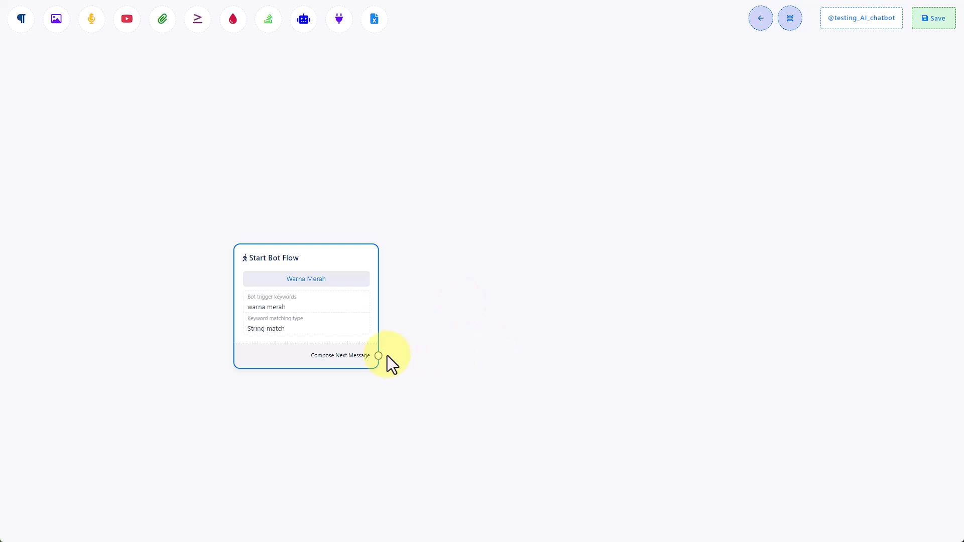
Step: Connect a Text block to the Start Bot Flow block with the reply "mohon maaf stok warna merah sudah habis"
left_click_drag(379, 357, 451, 244)
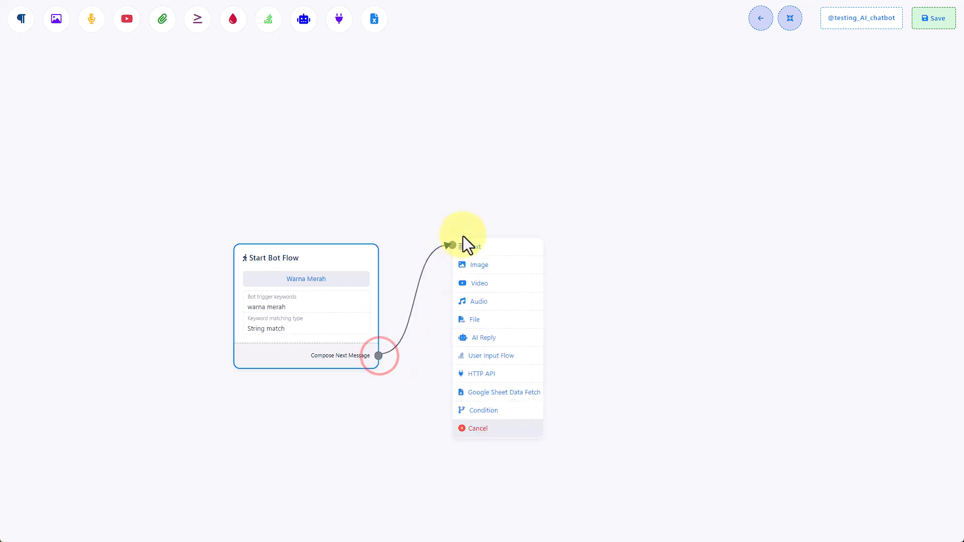
left_click(489, 246)
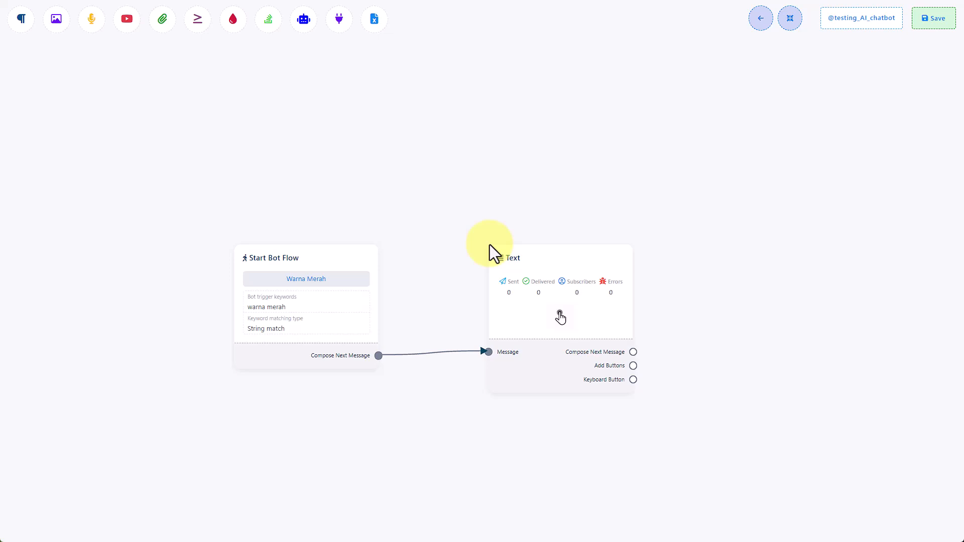
double_click(562, 329)
left_click(131, 157)
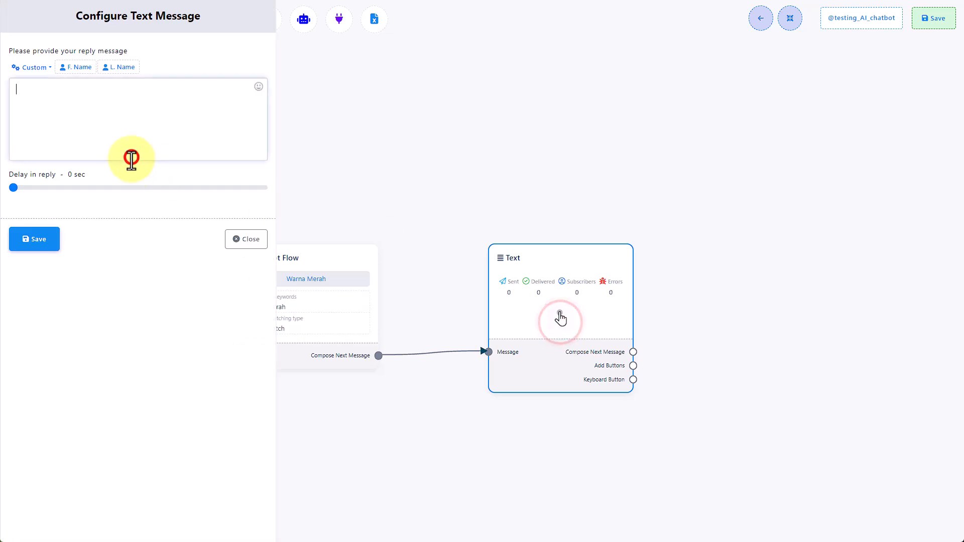
left_click(44, 115)
type("mohon maaf stok warna merah sudah habis")
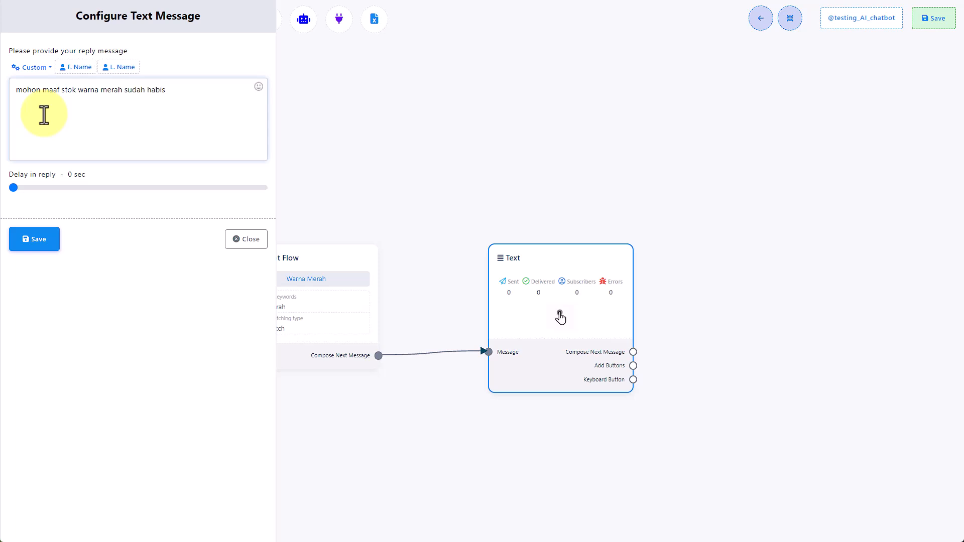
left_click(34, 240)
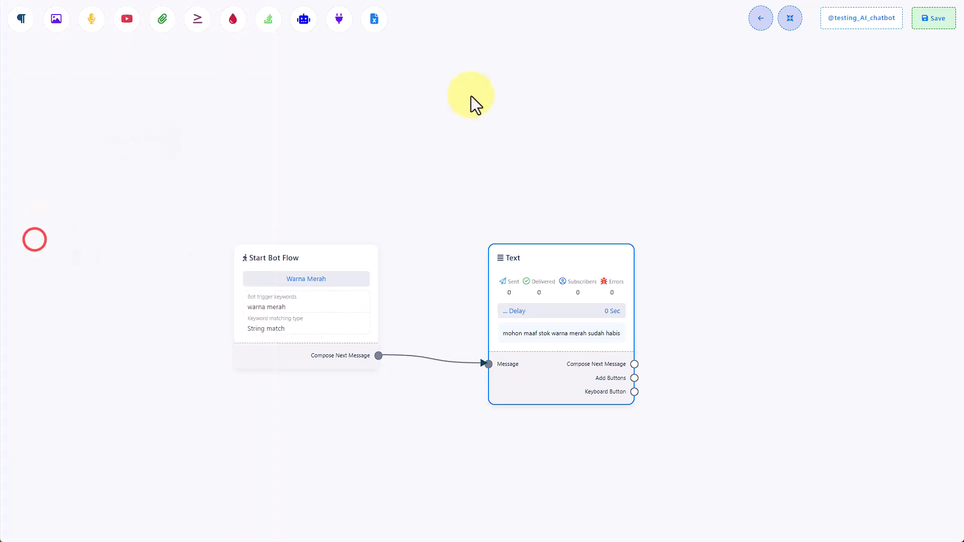
Step: Move the Text block closer to the Start Bot Flow block and fit the flow to the canvas
left_click_drag(560, 322, 512, 280)
left_click(789, 20)
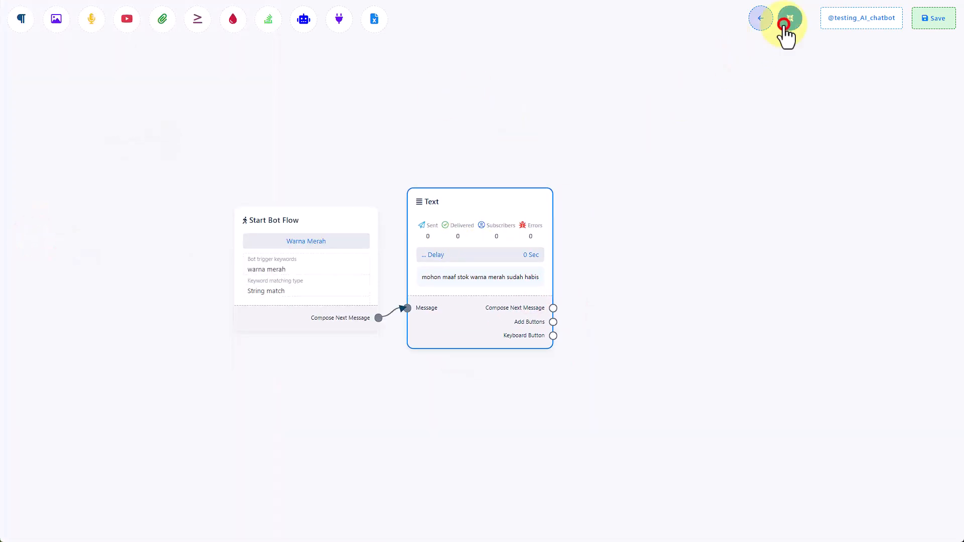
left_click(471, 111)
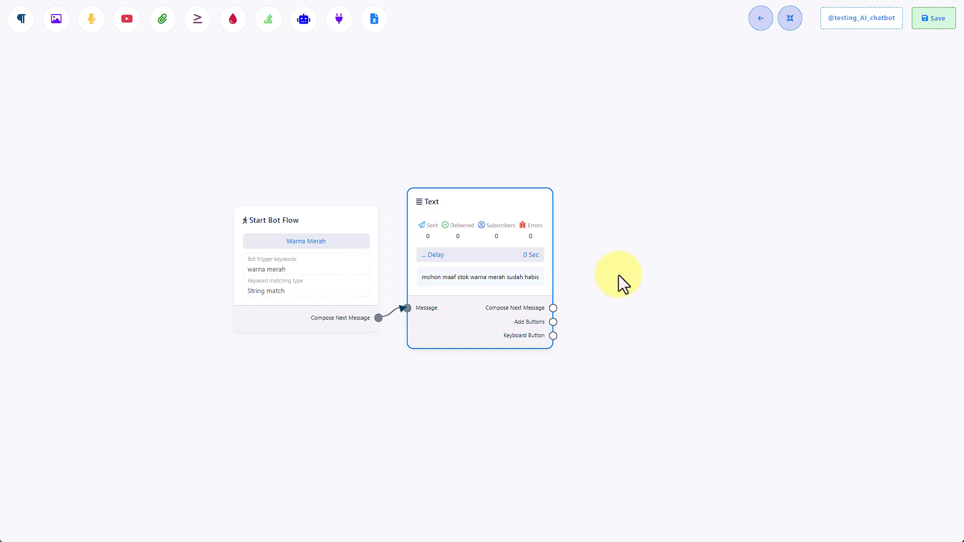
Step: Add an AI Reply block after the Text block using the "Convertioo's AI Chatbot Sales" training campaign
left_click_drag(553, 308, 656, 226)
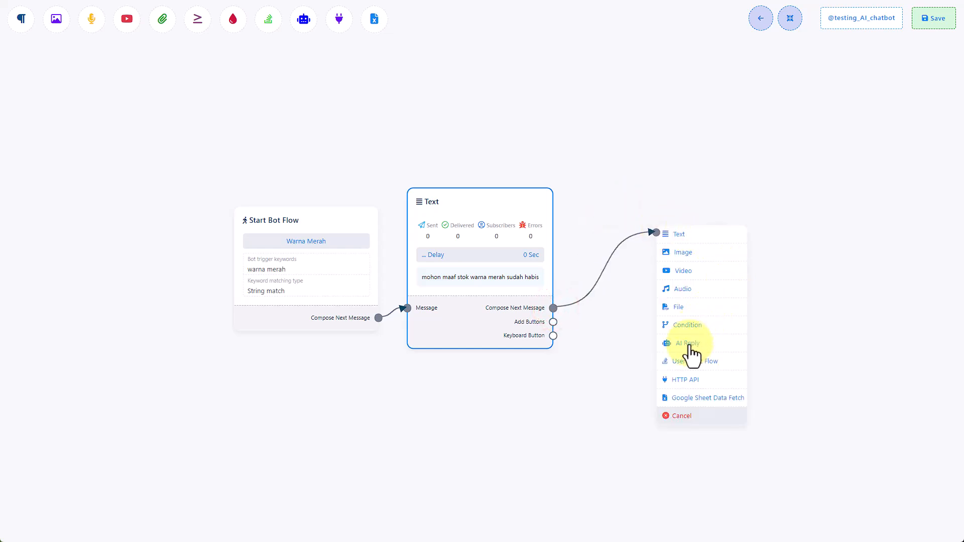
left_click(689, 346)
left_click_drag(768, 409, 689, 260)
double_click(687, 260)
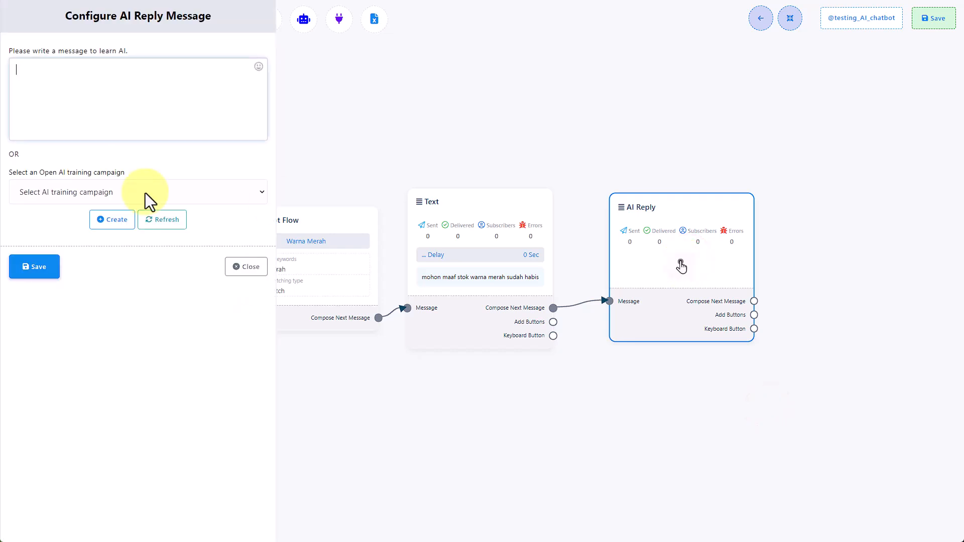
left_click(50, 192)
left_click(52, 227)
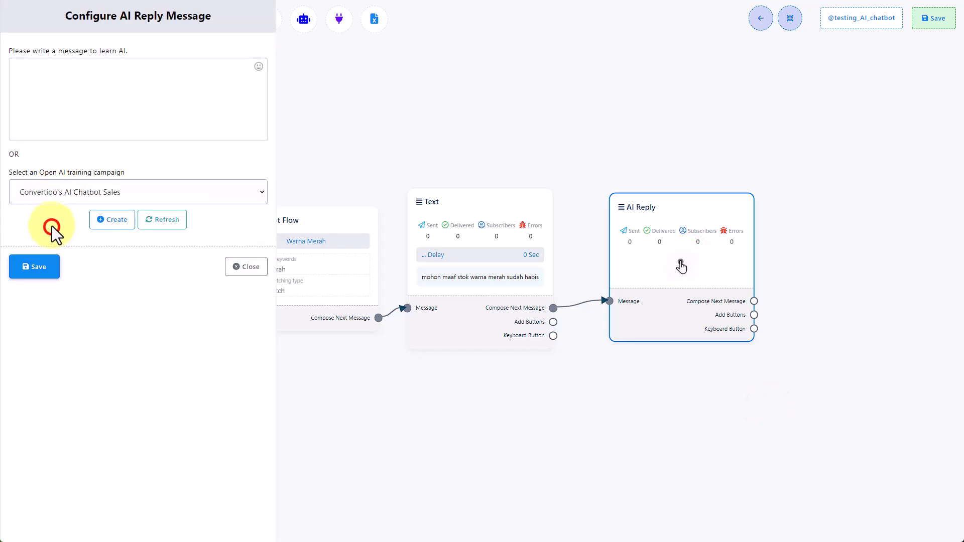
left_click(54, 266)
left_click(665, 116)
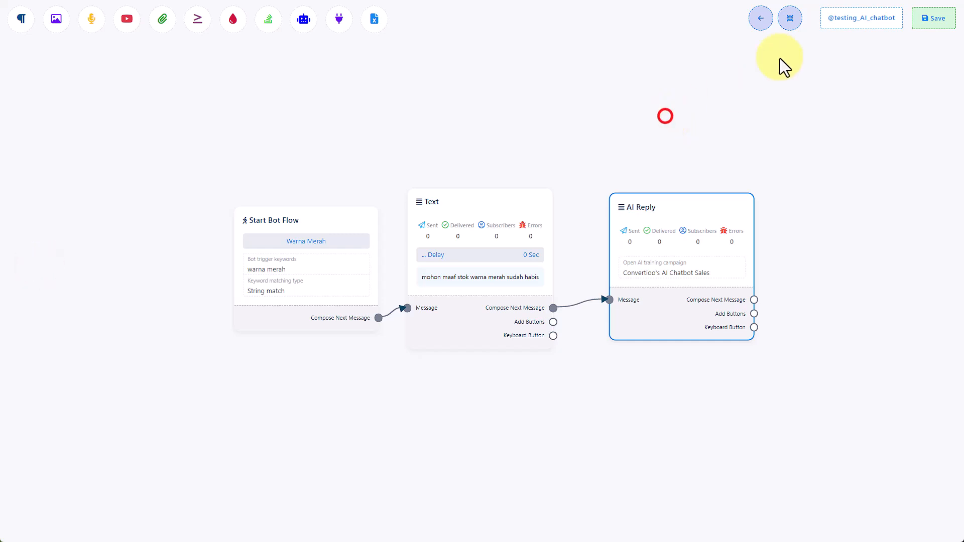
left_click(784, 21)
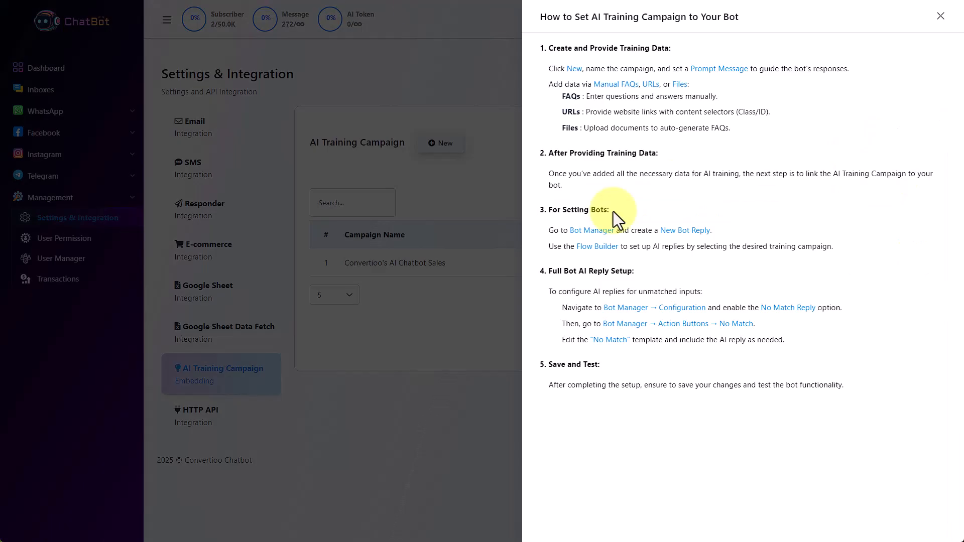
Step: Review the guide's "Full Bot AI Reply Setup" section and the No Match Reply setting in Testing AI Chatbot's configuration
left_click_drag(549, 273, 807, 350)
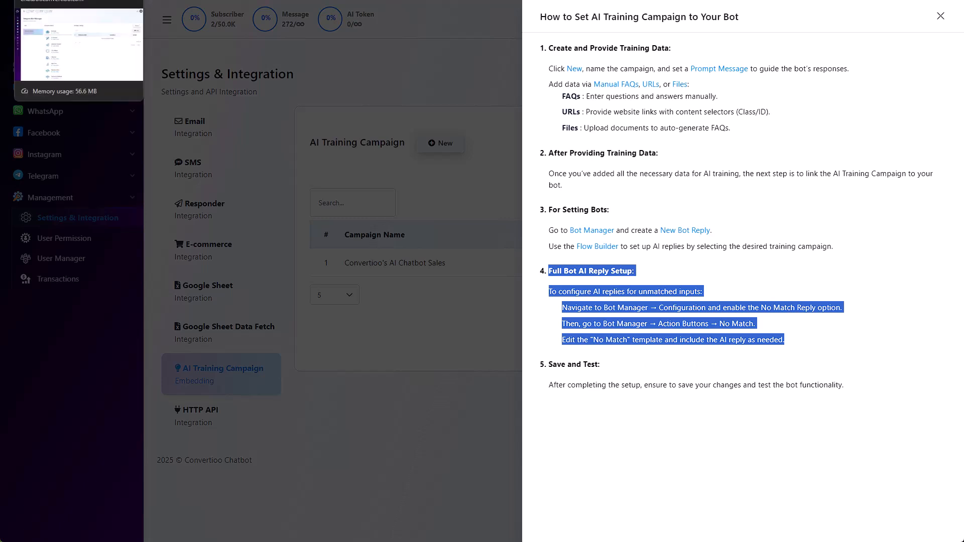
left_click(196, 0)
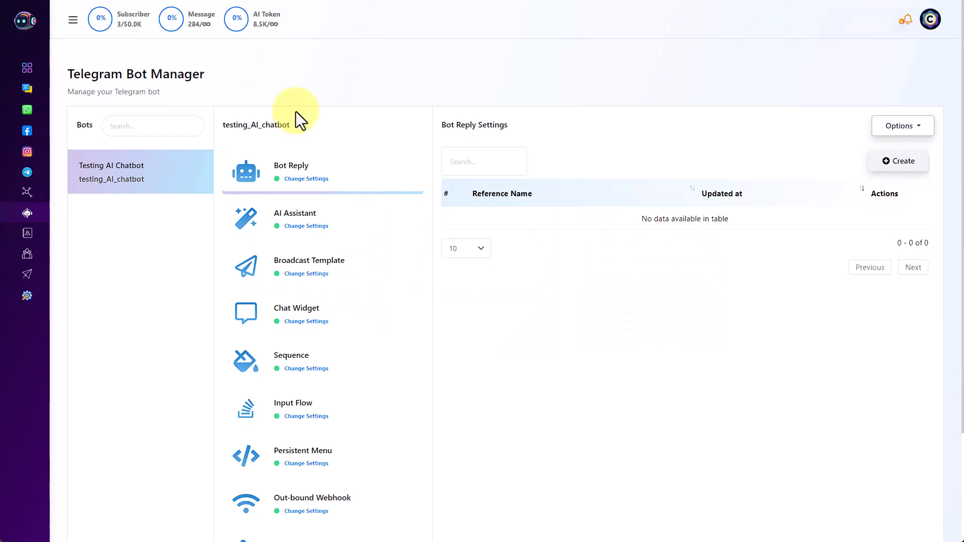
scroll(448, 274, "down", 3)
left_click(299, 471)
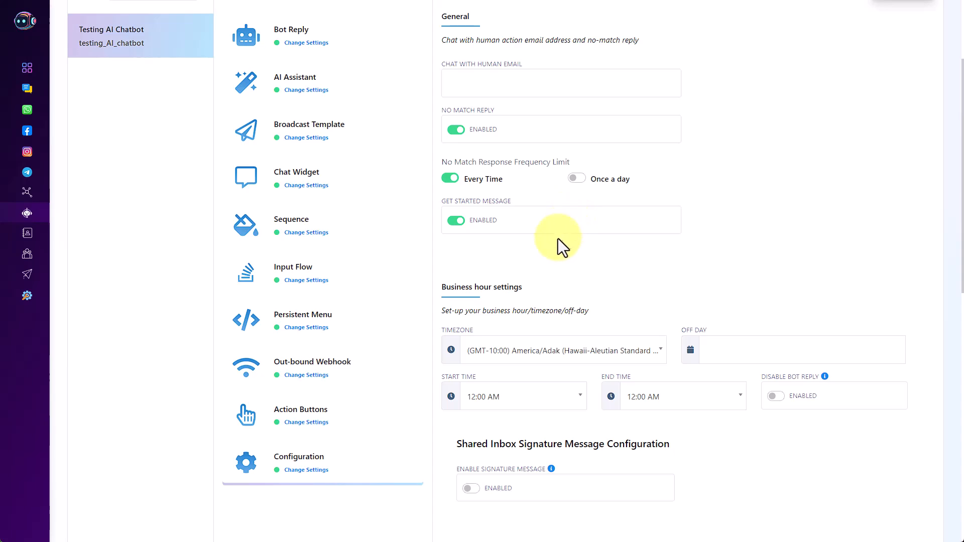
scroll(560, 237, "up", 2)
left_click_drag(440, 193, 522, 201)
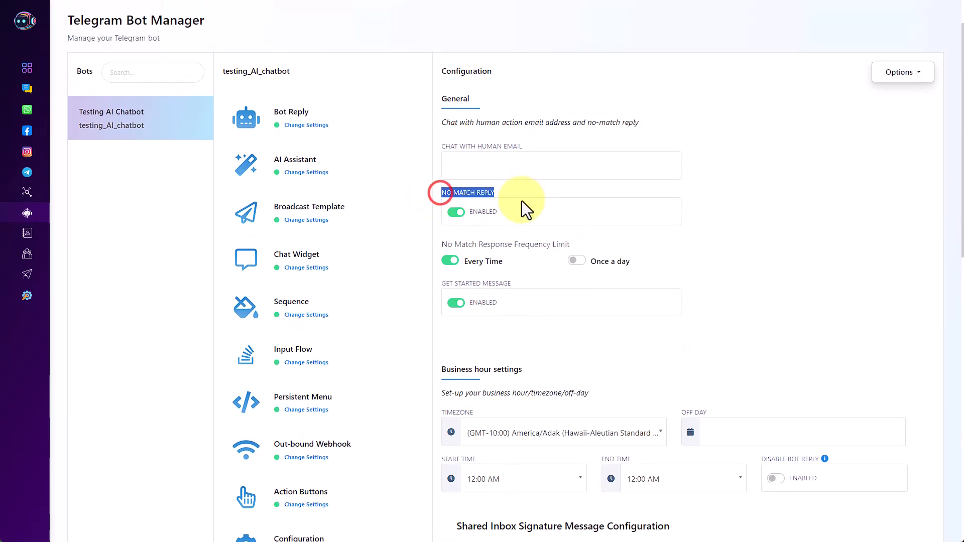
left_click(522, 195)
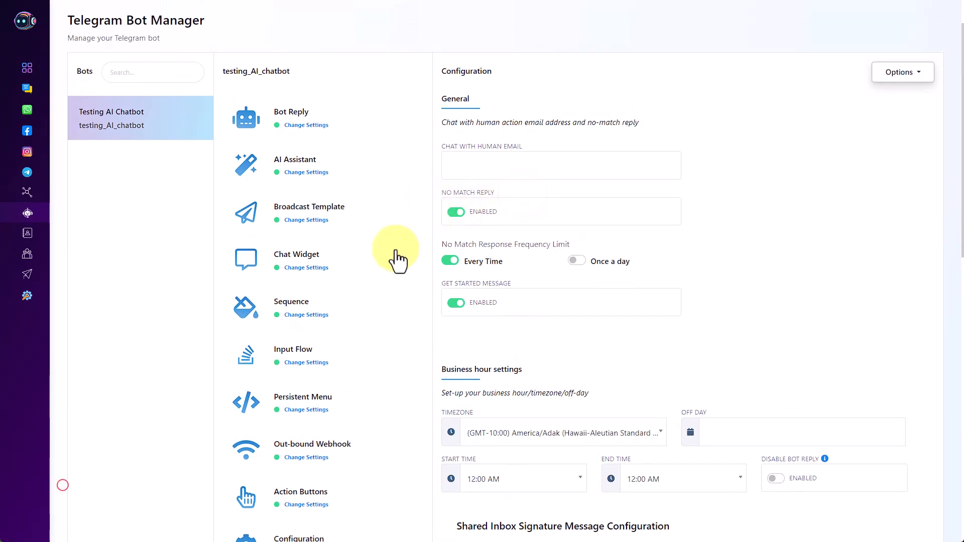
Step: Inspect the AI Reply block in the bot's No Match action template and leave the flow without saving
scroll(399, 259, "down", 5)
left_click(317, 250)
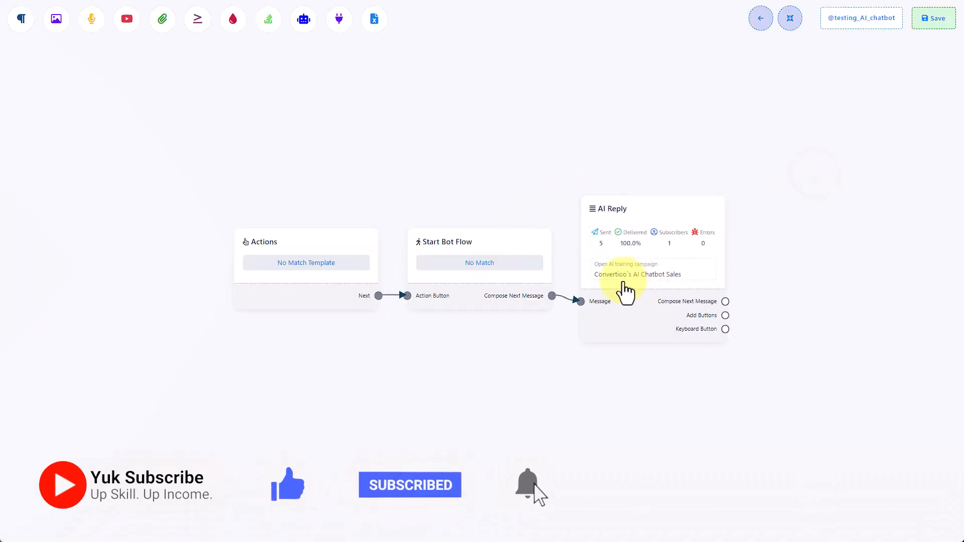
double_click(622, 280)
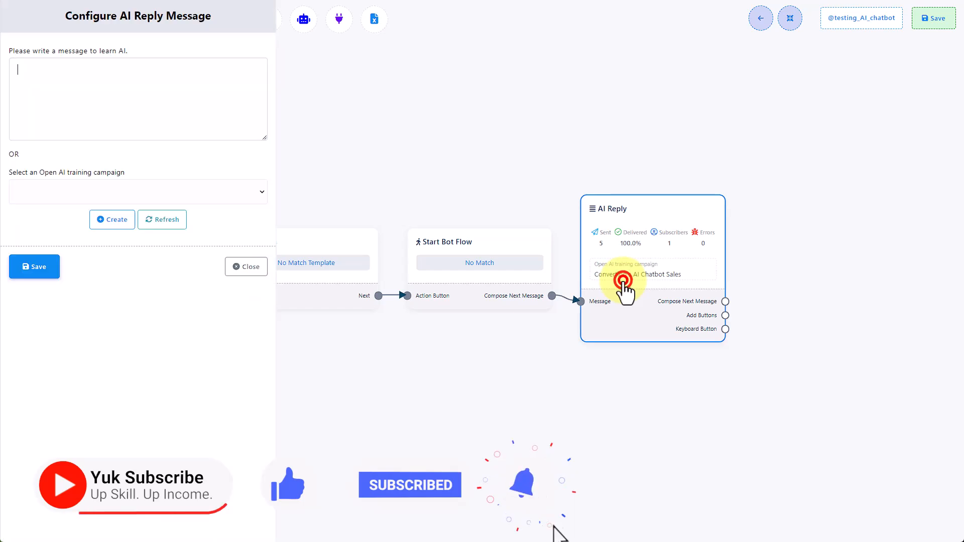
left_click(236, 264)
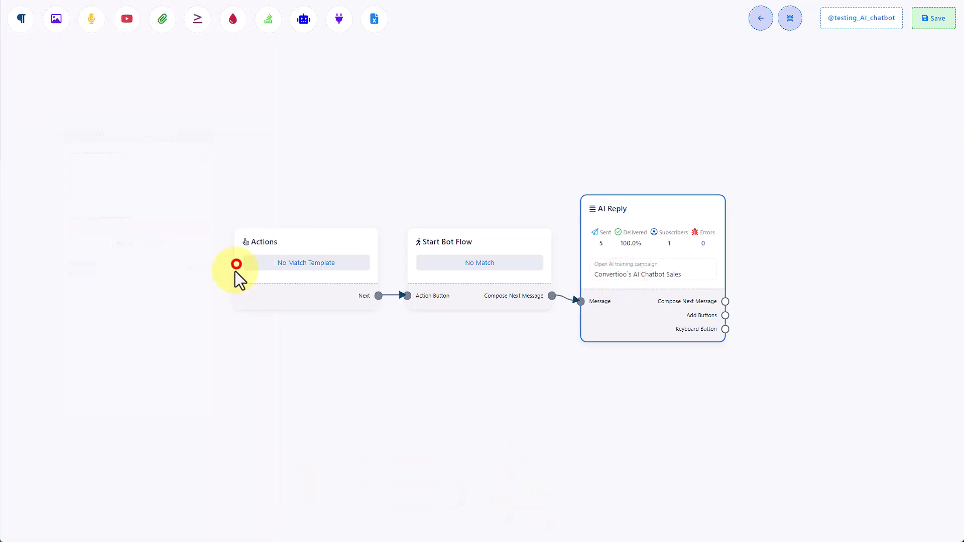
left_click(247, 0)
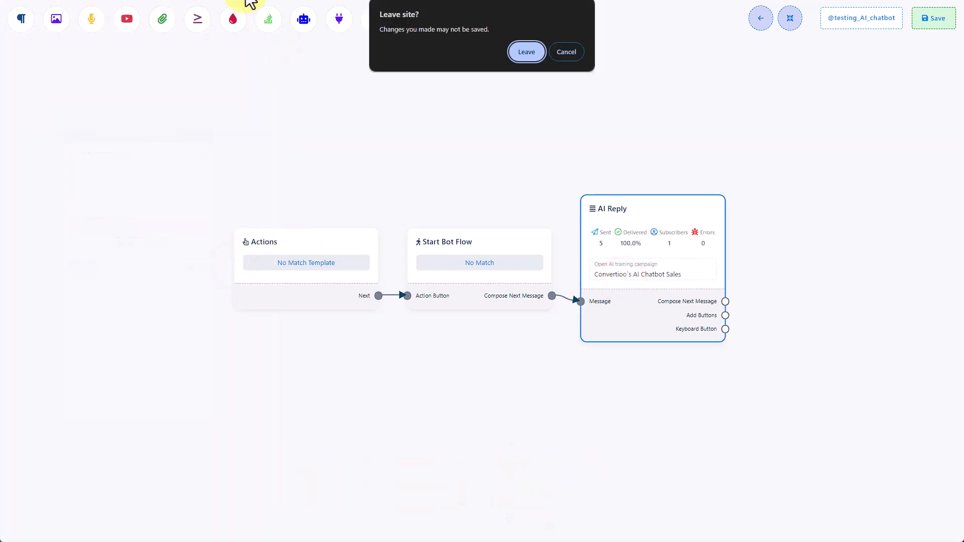
left_click(527, 59)
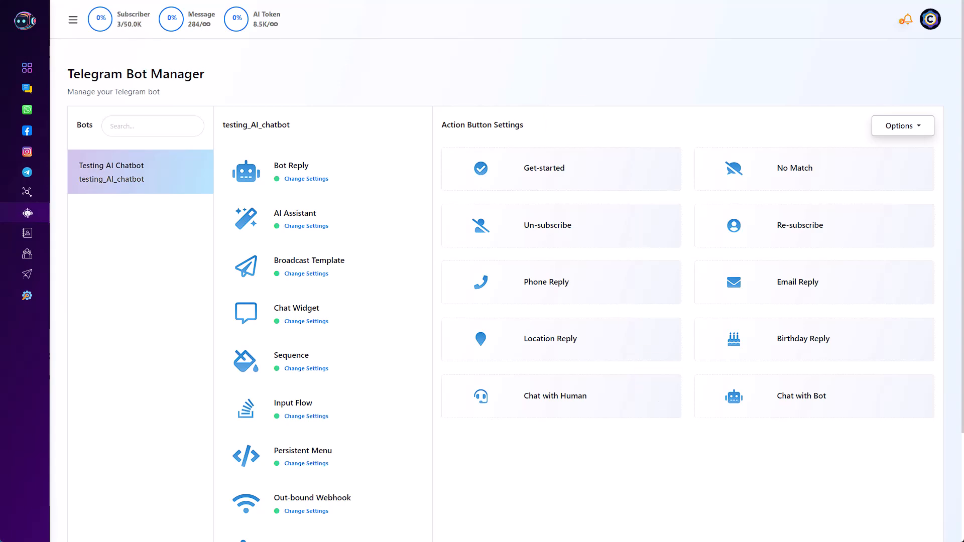
Step: Switch to Telegram and reread the test conversation with Testing AI Chatbot from the start message to the closing reply
key("alt+Tab")
scroll(575, 276, "up", 10)
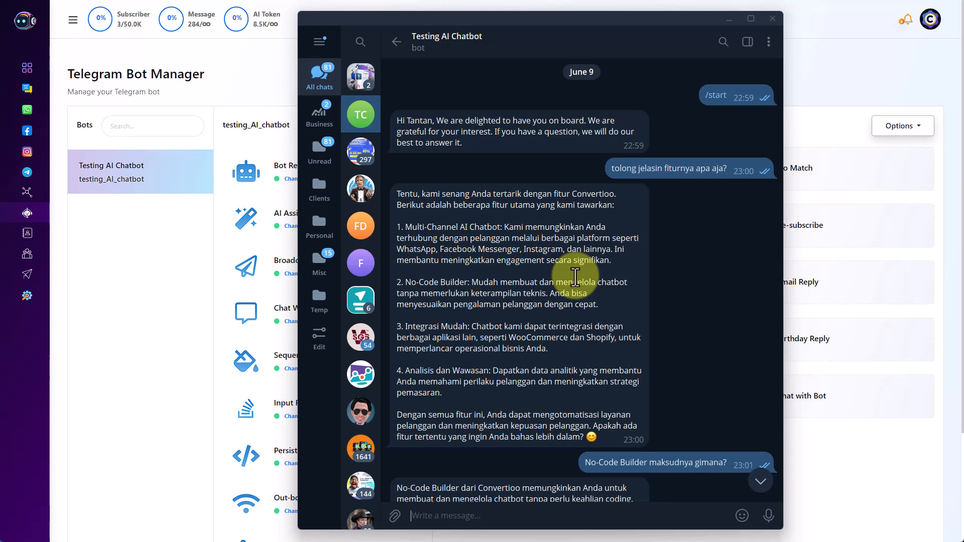
scroll(651, 191, "down", 3)
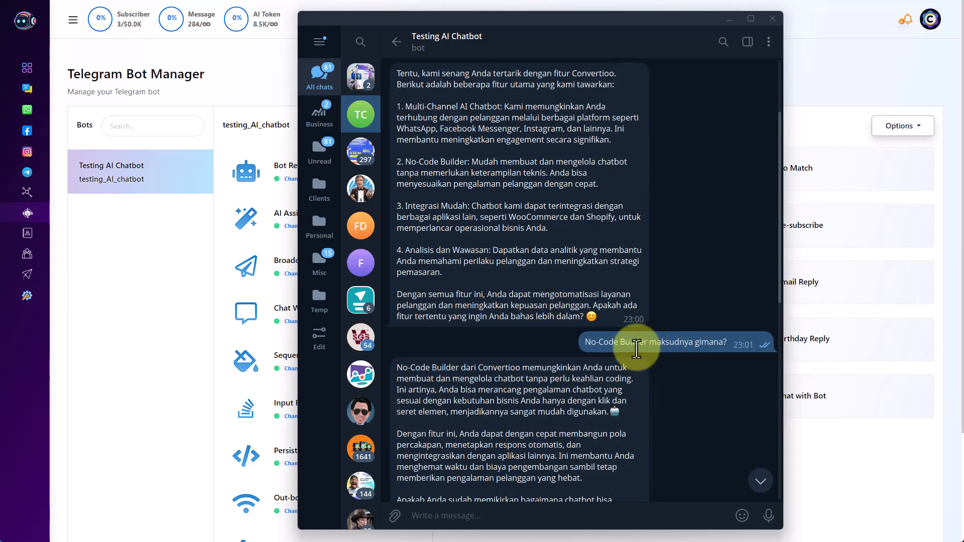
scroll(555, 363, "down", 10)
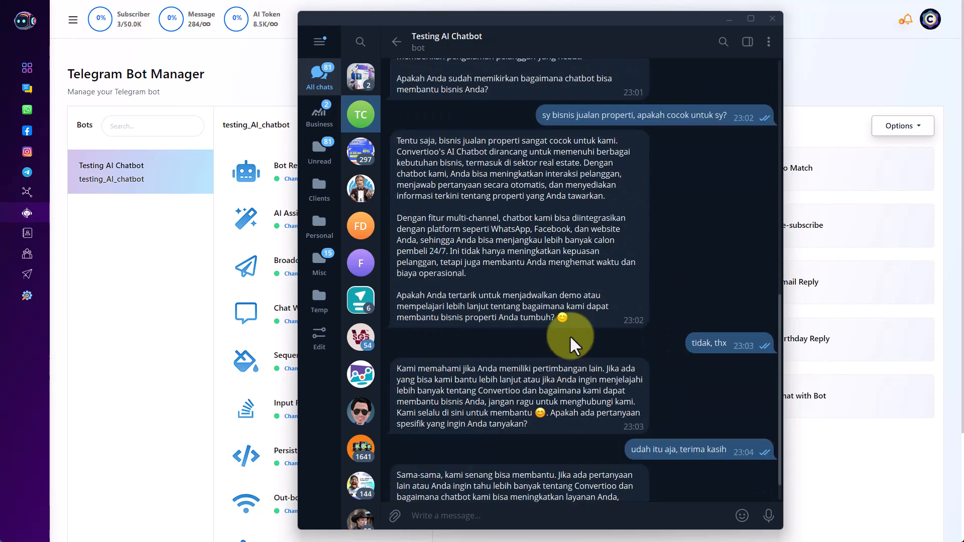
scroll(621, 297, "down", 1)
double_click(518, 171)
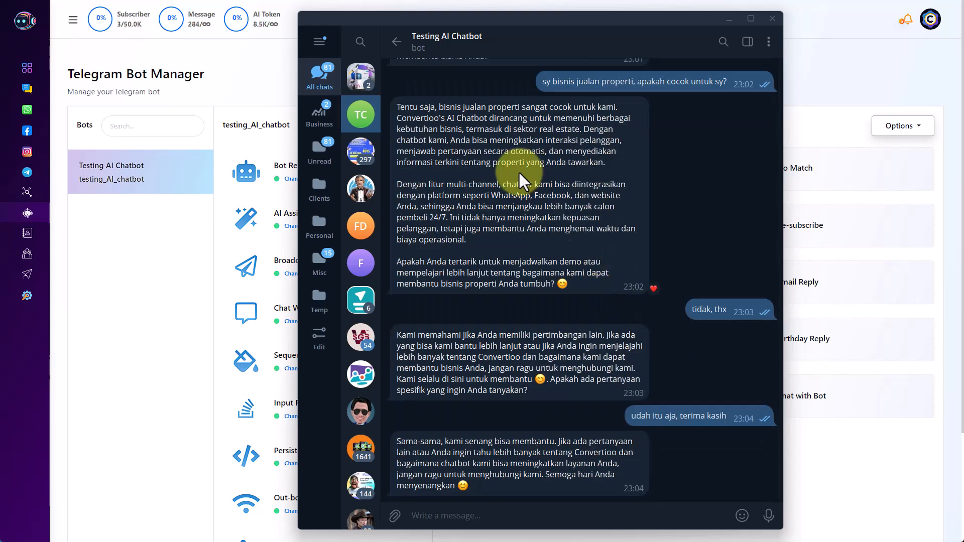